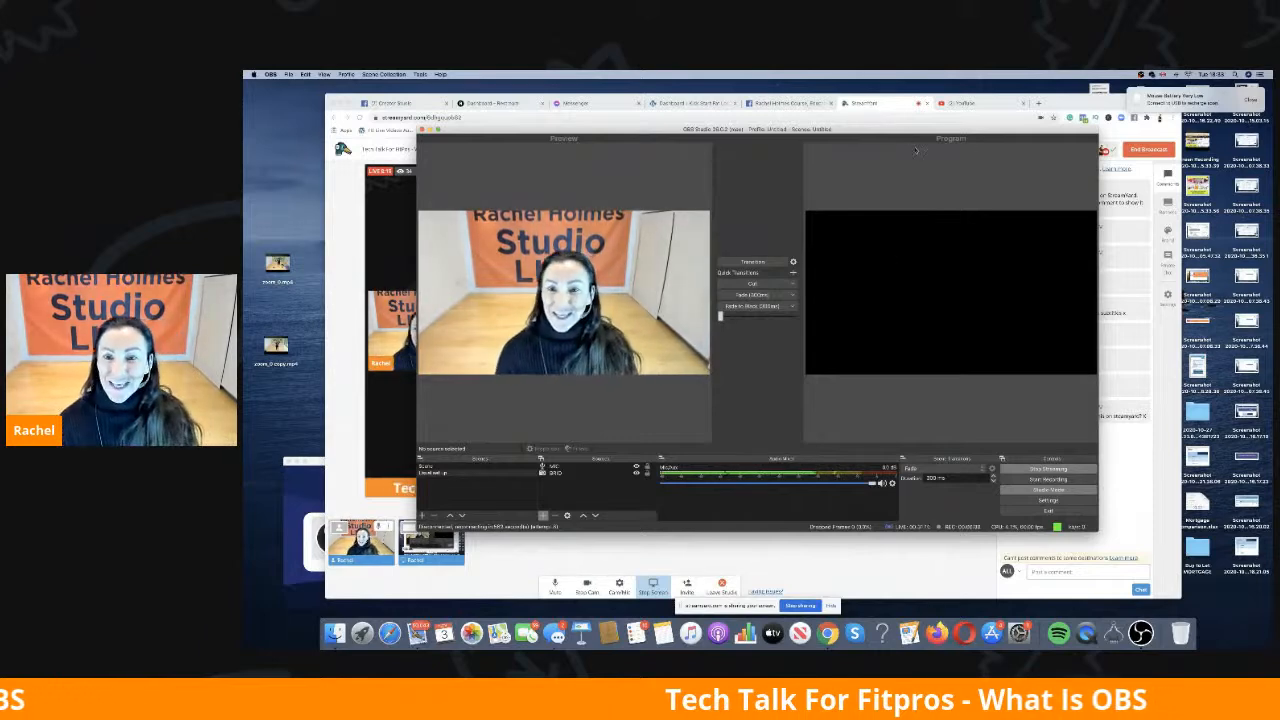
Step: Reposition the OBS window over the browser so that the live comments beside it are uncovered
drag(825, 128, 872, 113)
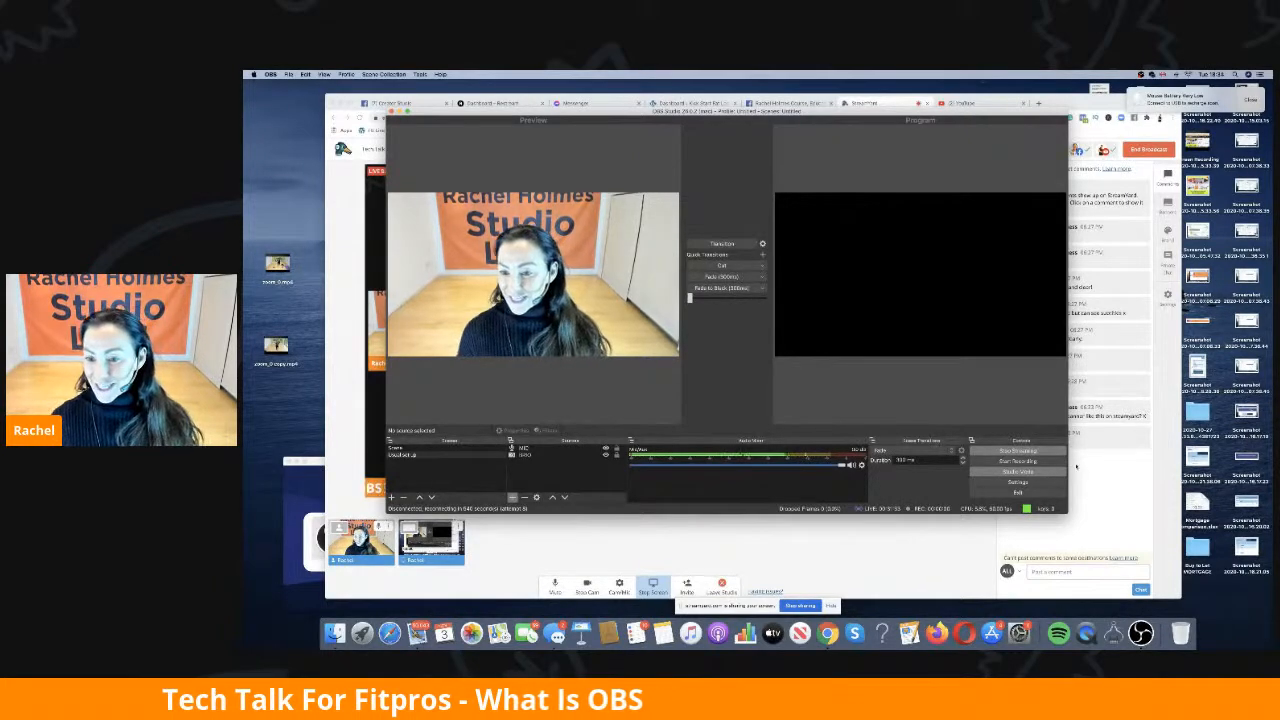
drag(935, 121, 841, 101)
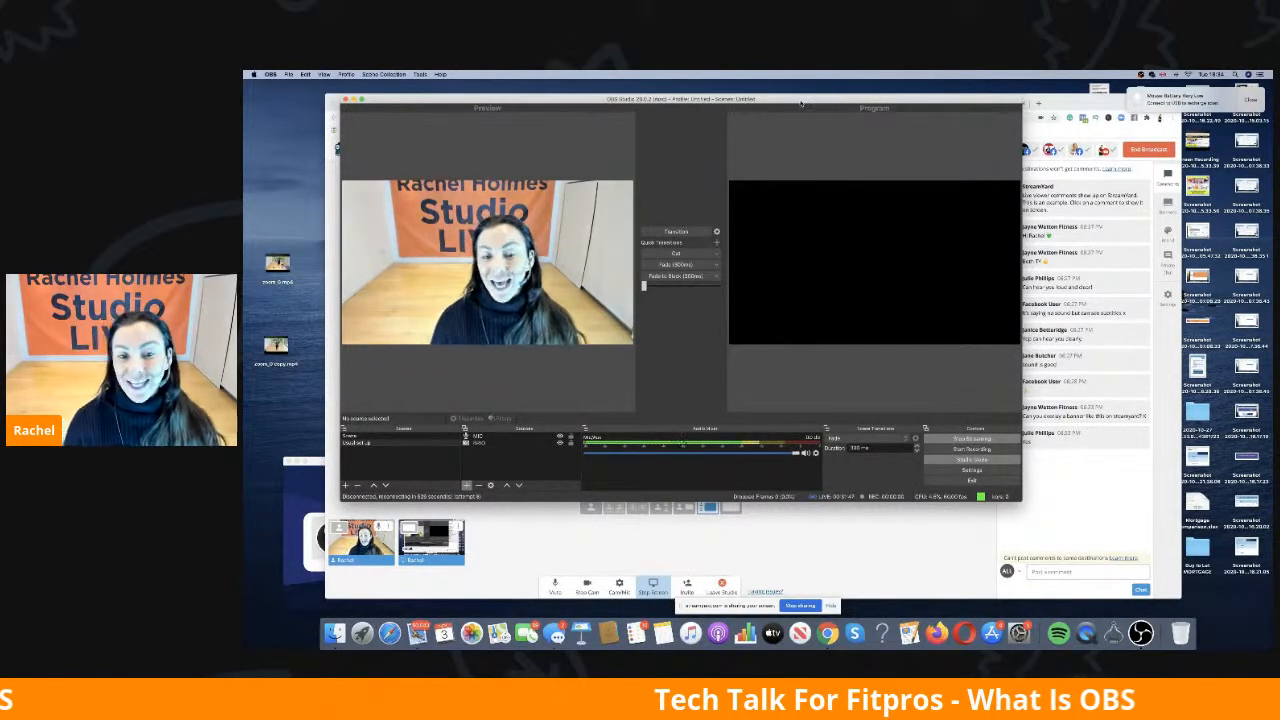
drag(802, 103, 804, 121)
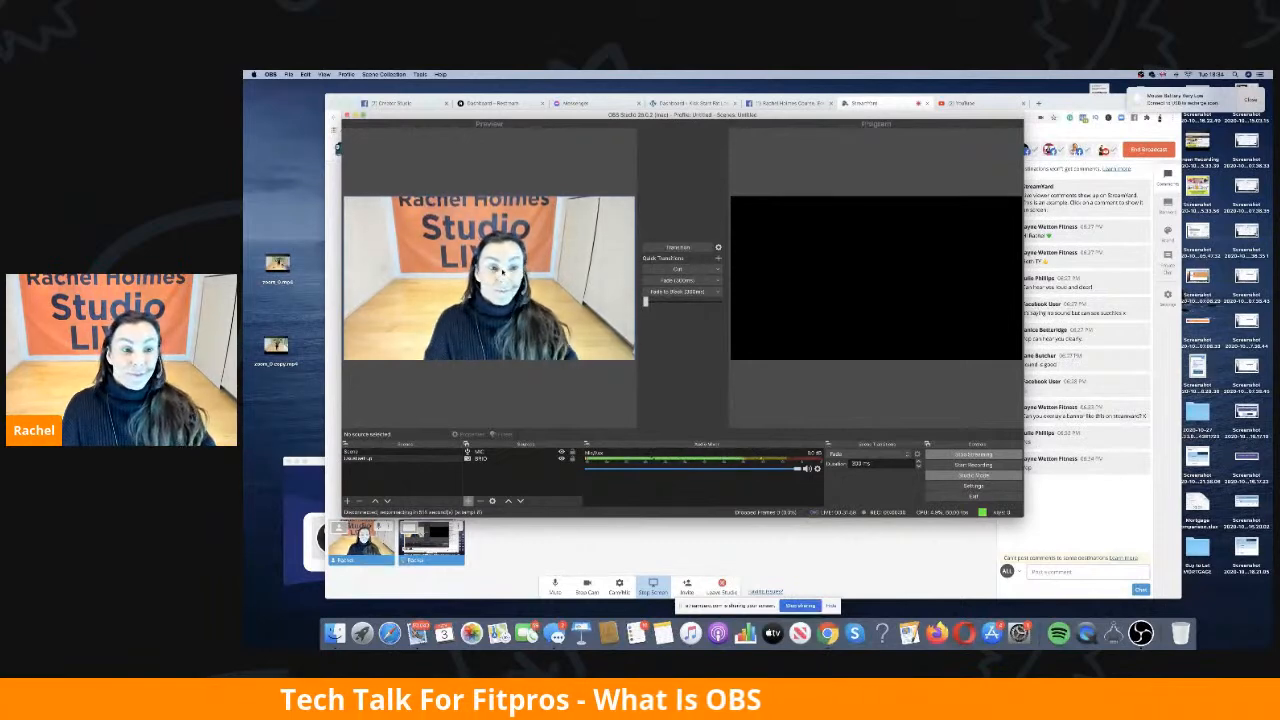
click(472, 453)
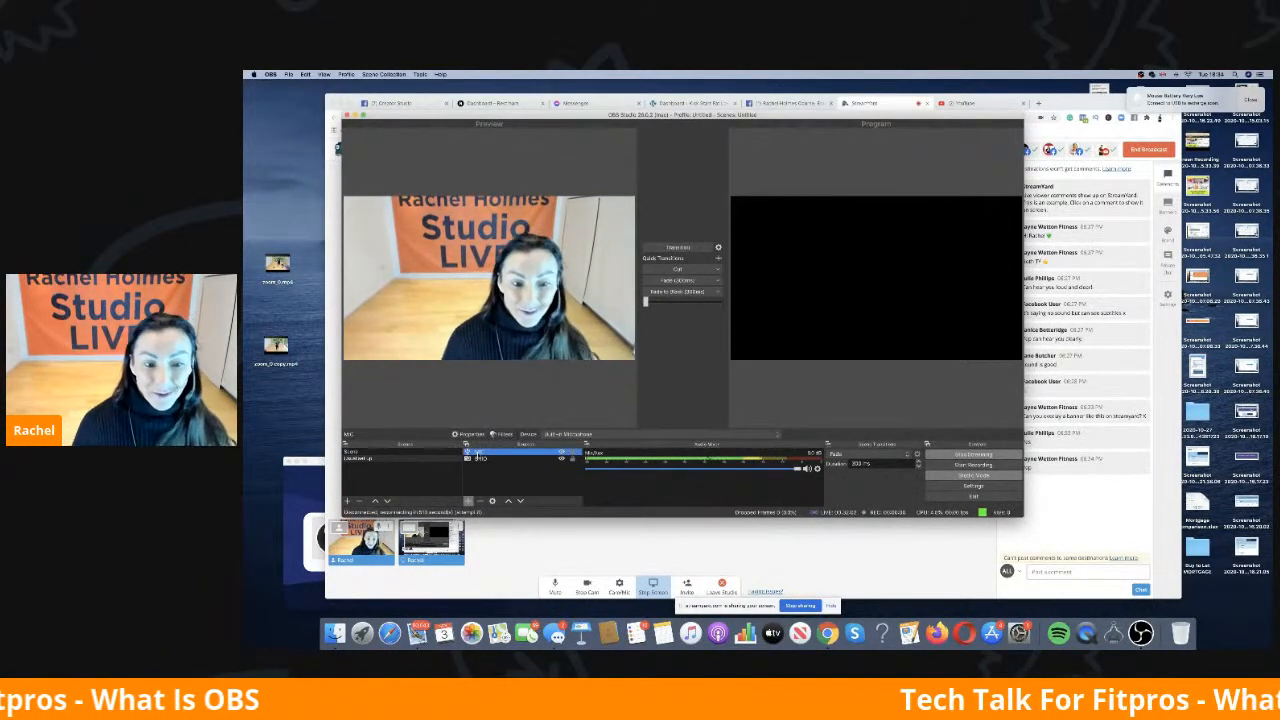
click(468, 500)
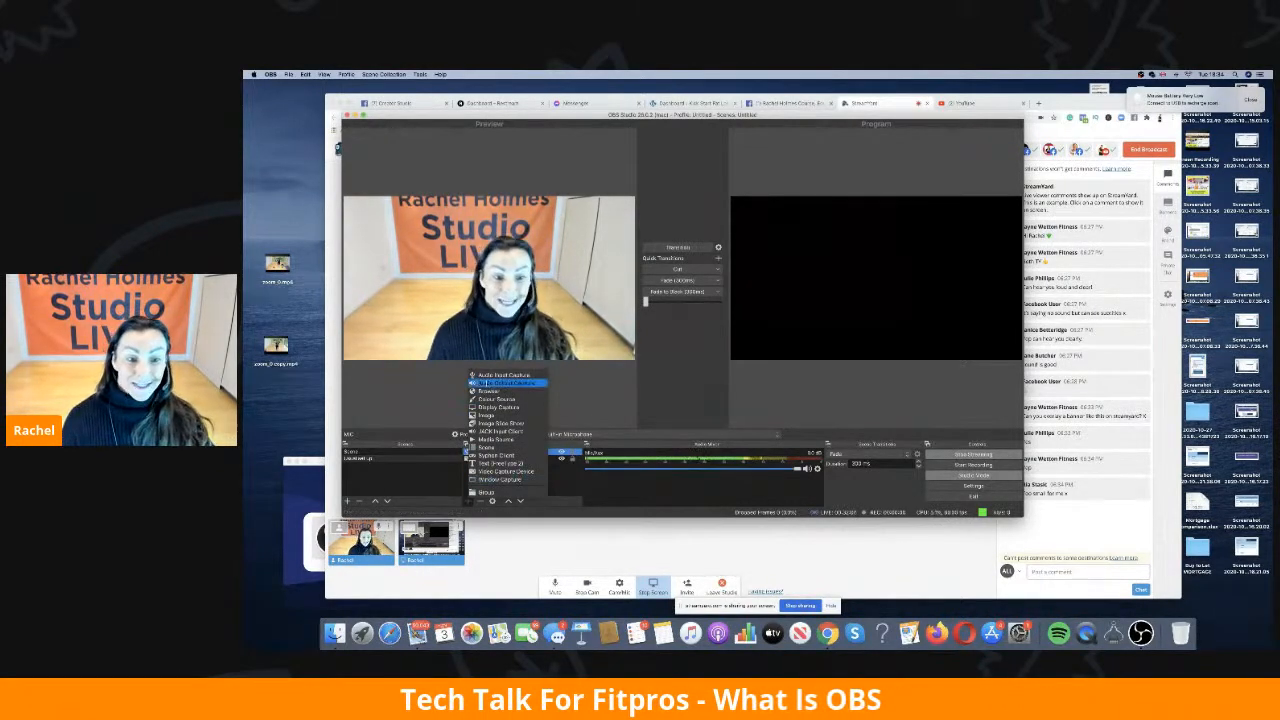
click(505, 375)
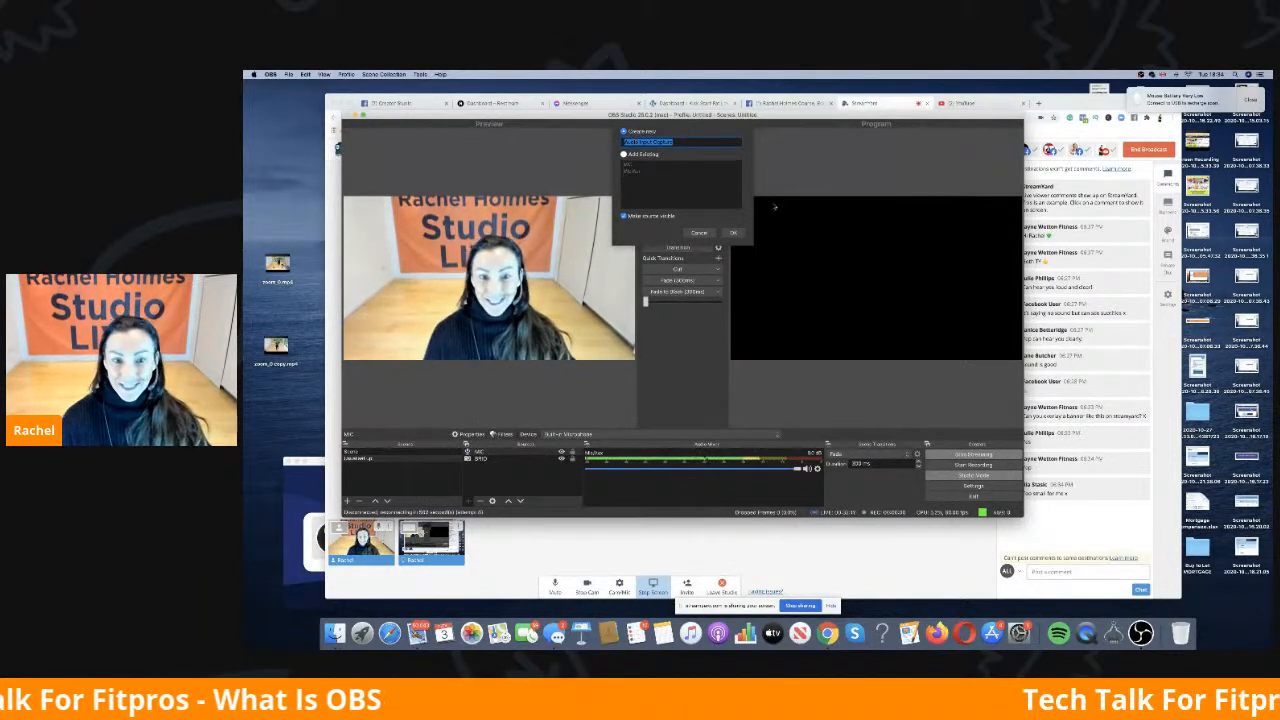
click(700, 233)
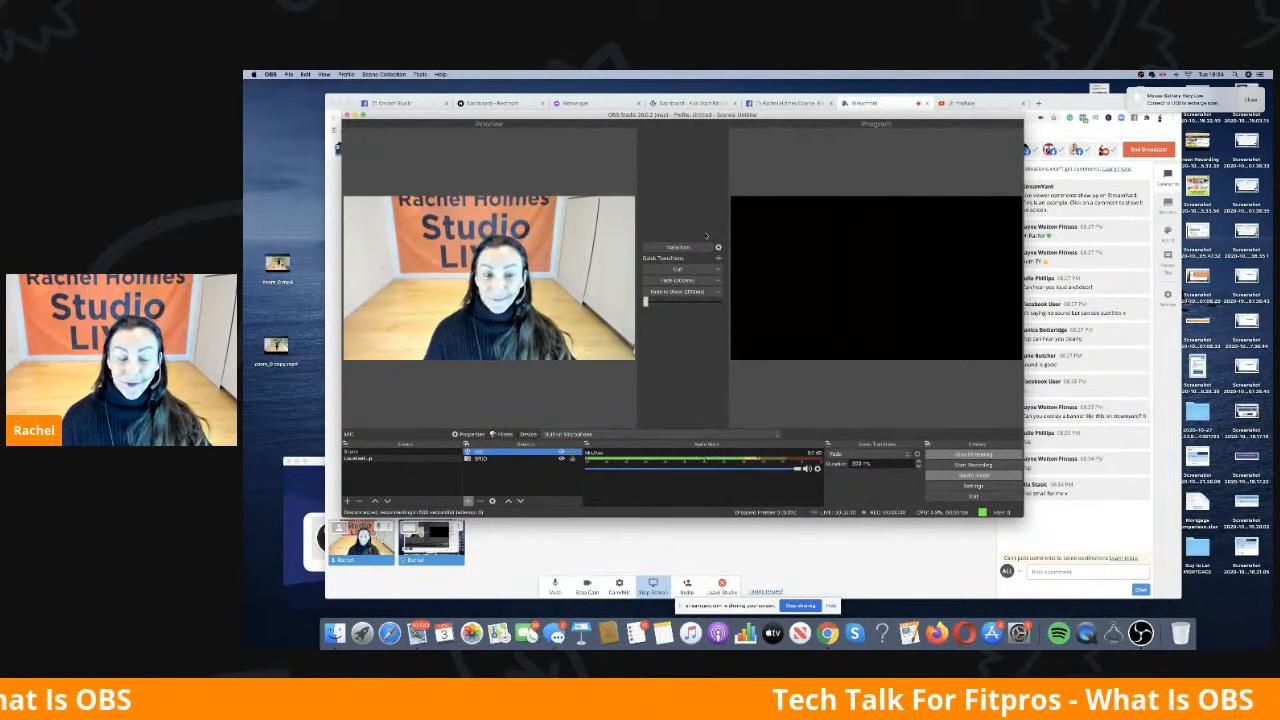
click(482, 459)
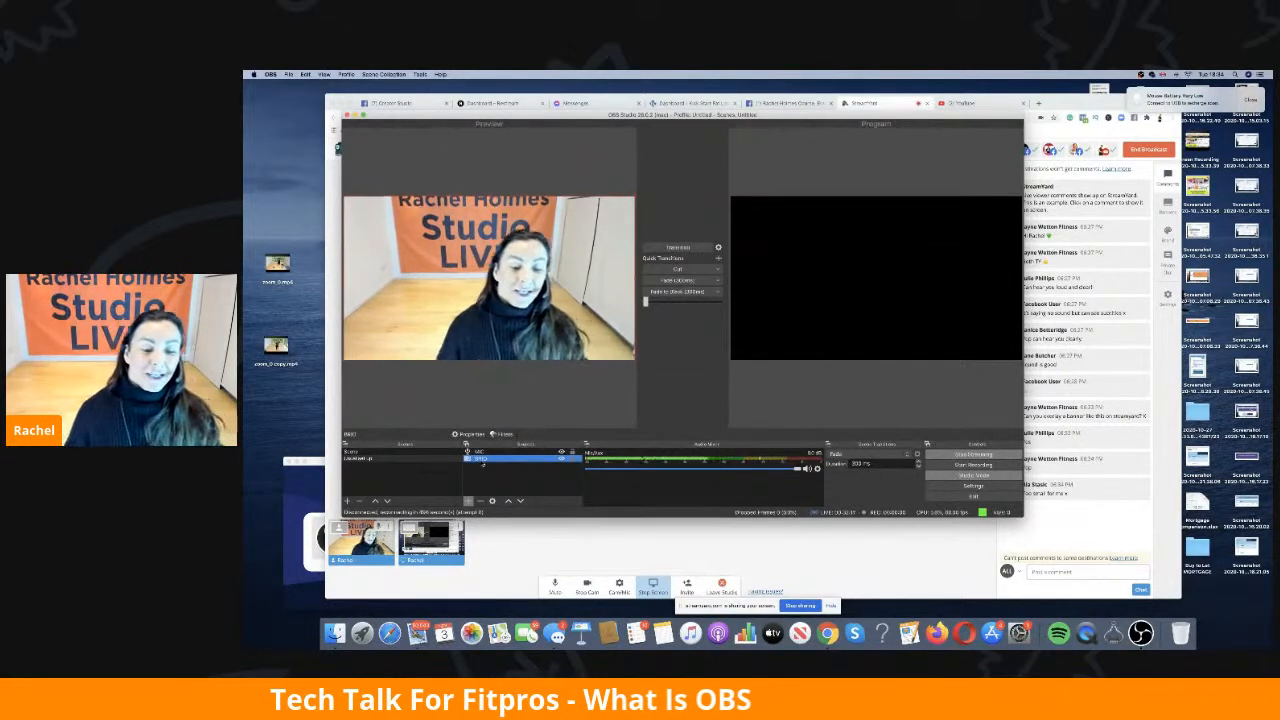
click(469, 500)
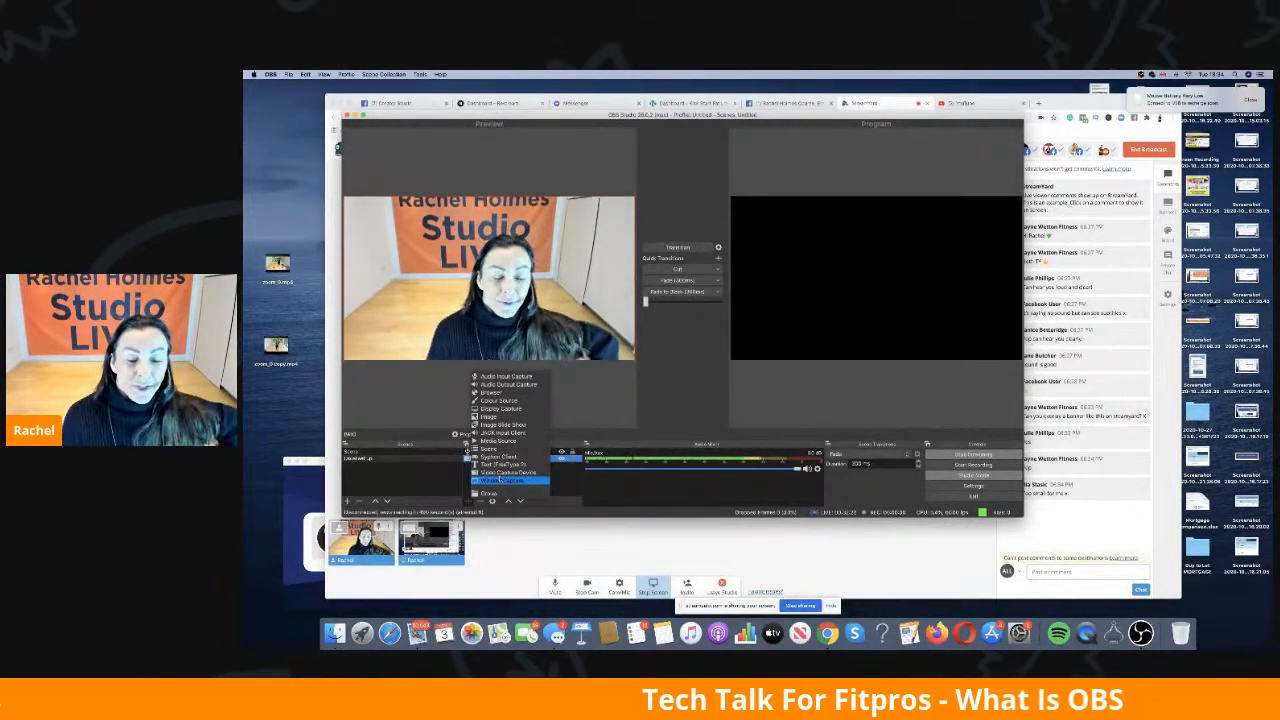
click(498, 472)
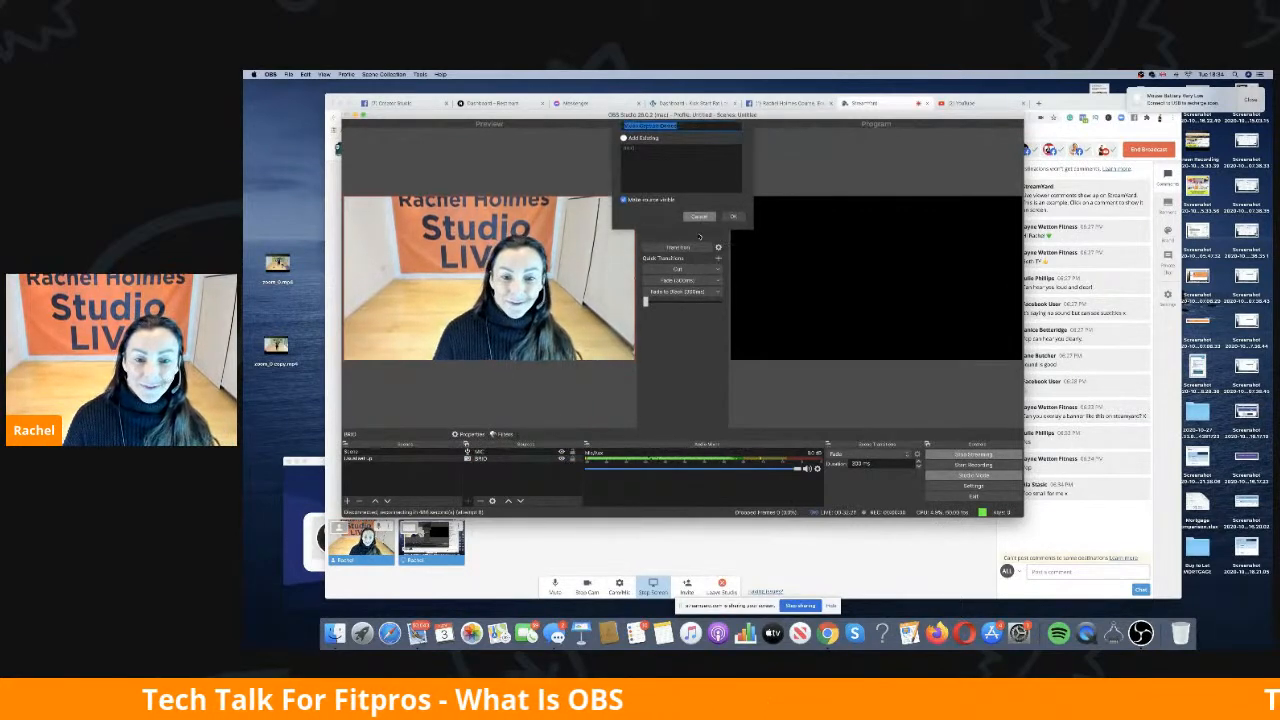
click(698, 233)
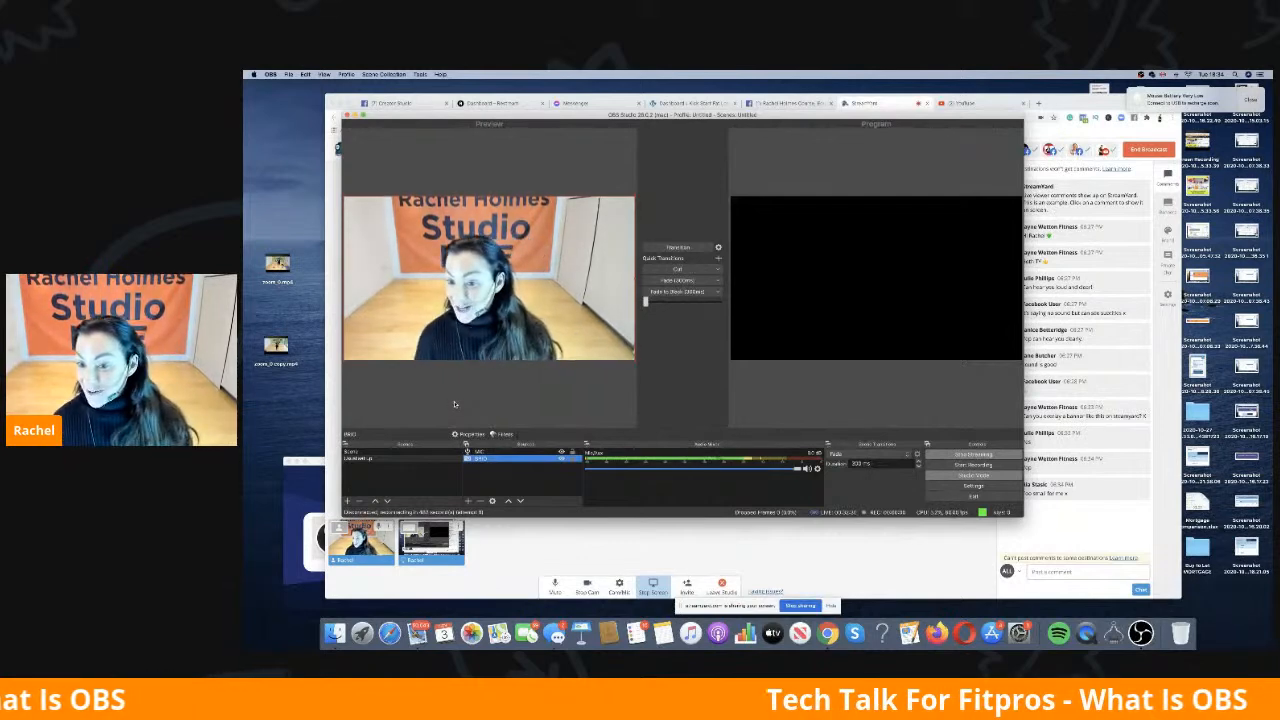
click(468, 500)
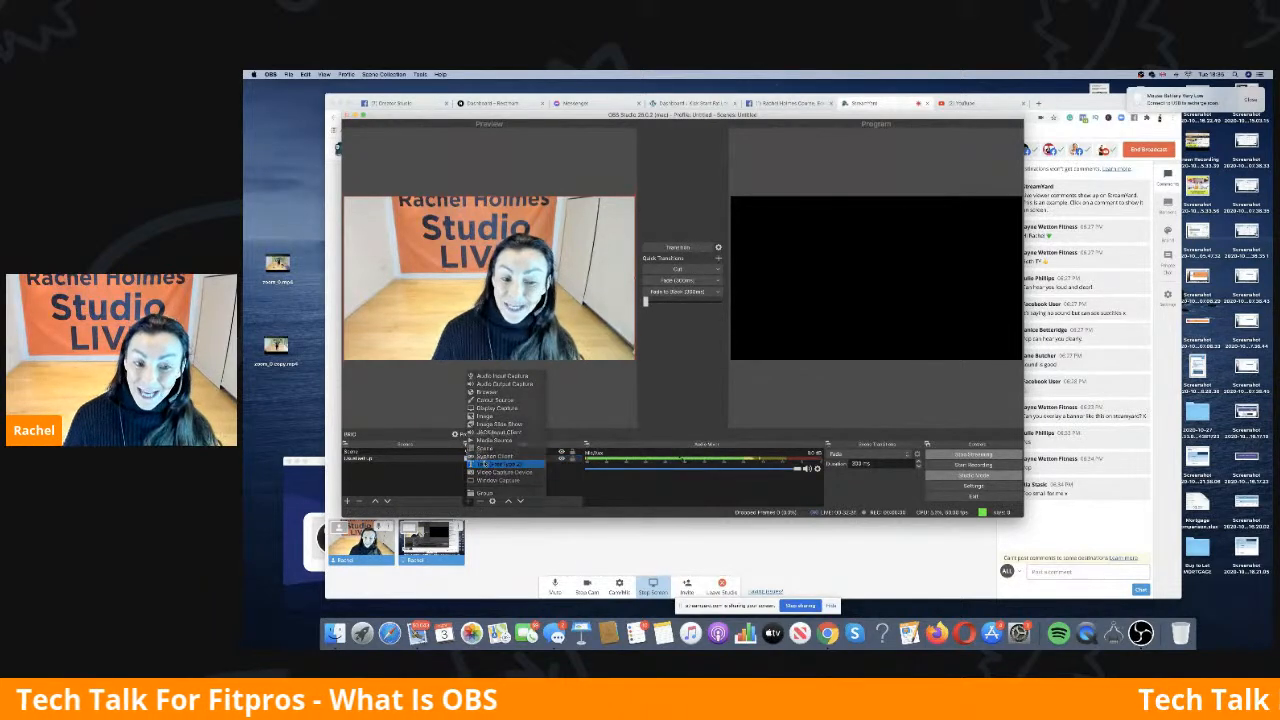
click(486, 464)
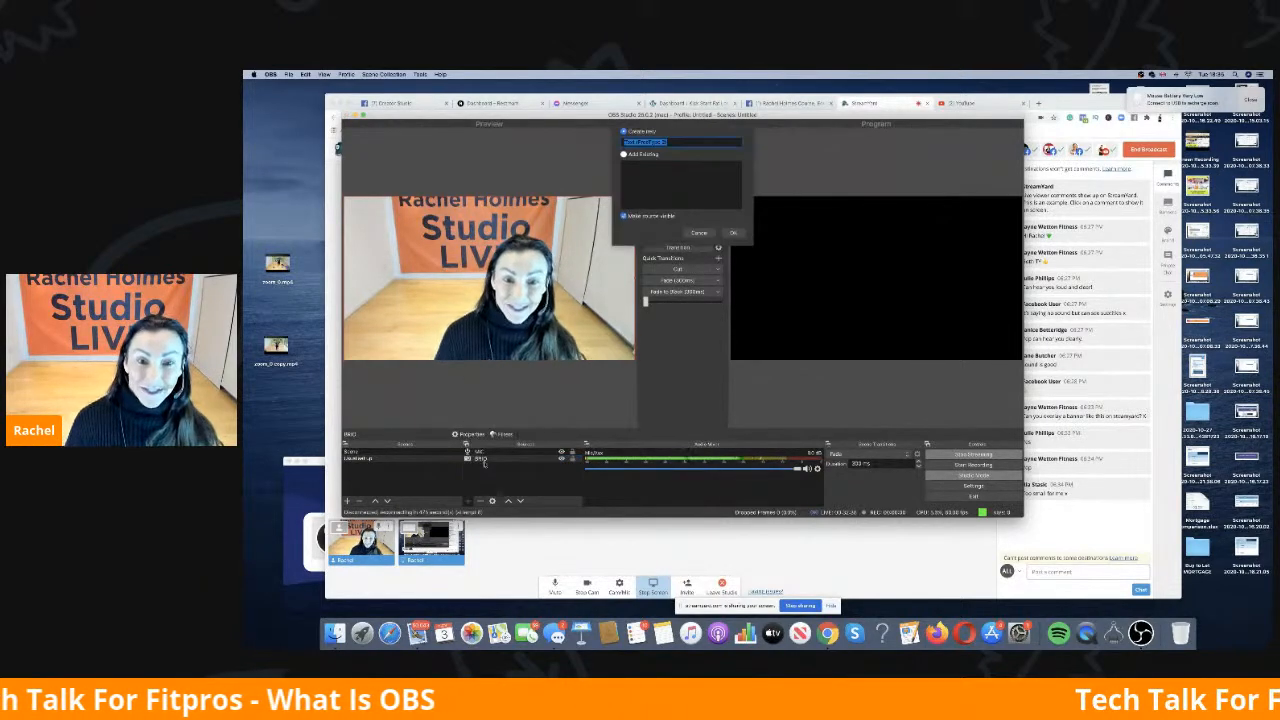
click(698, 232)
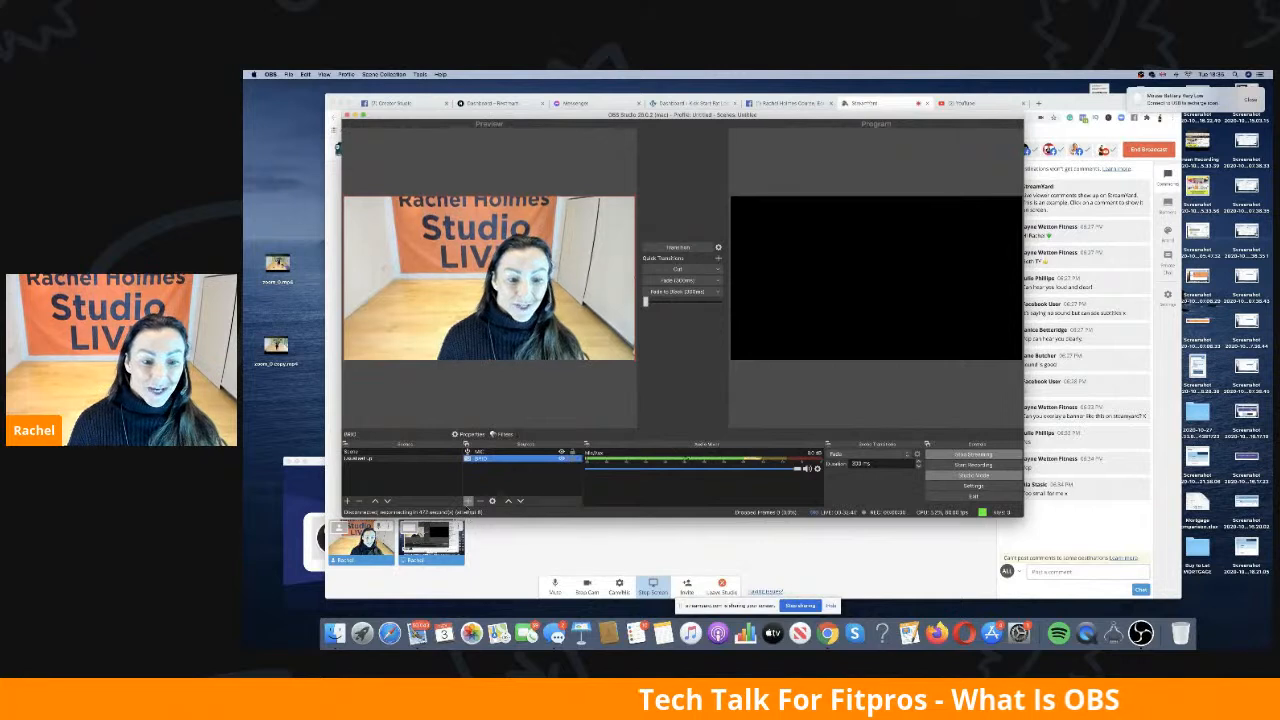
Step: Add a new visible Image source to the current scene, keeping the default name
click(468, 501)
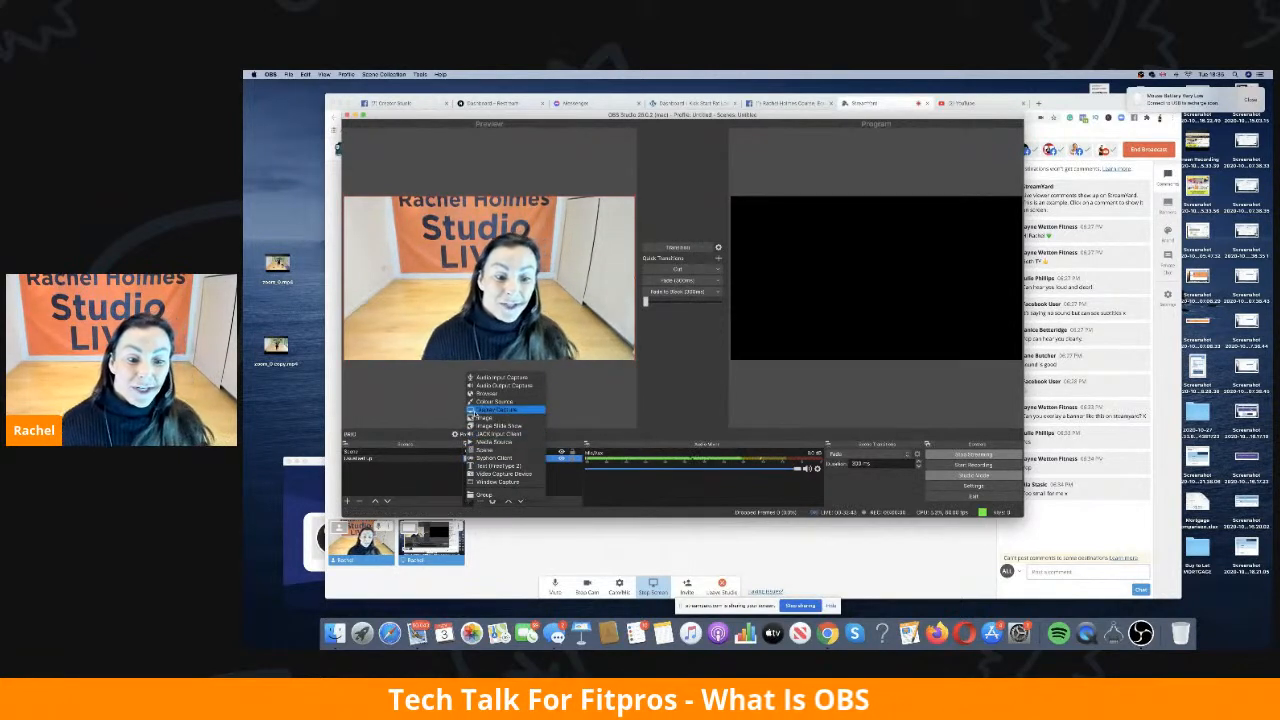
click(490, 417)
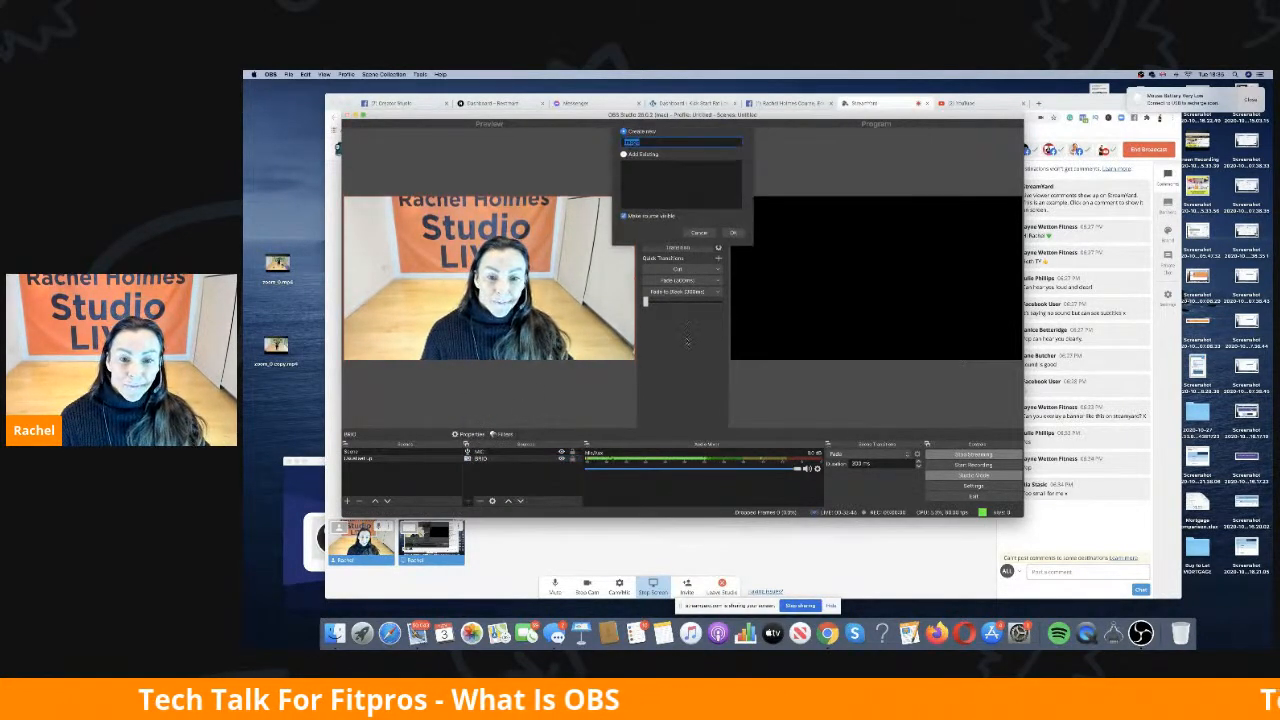
click(733, 232)
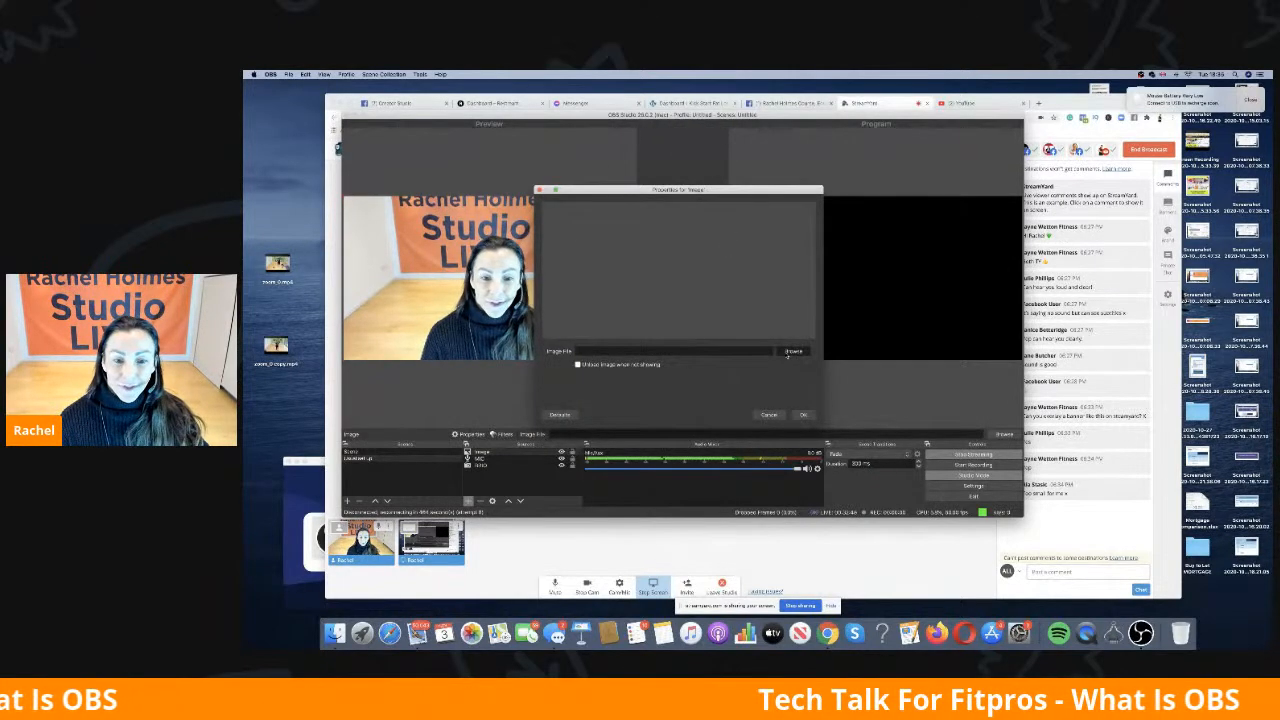
Step: Load today's "How To Launch" screenshot from Recents as the image source's file and accept its properties
click(792, 352)
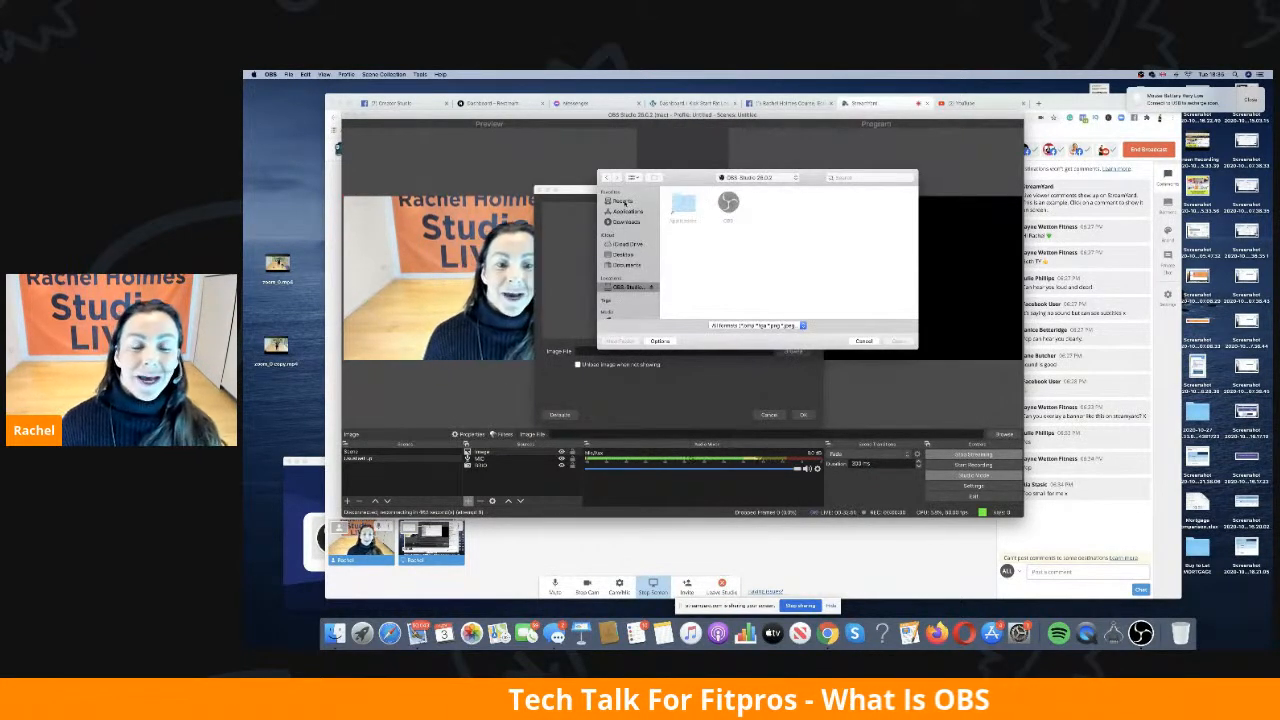
click(622, 201)
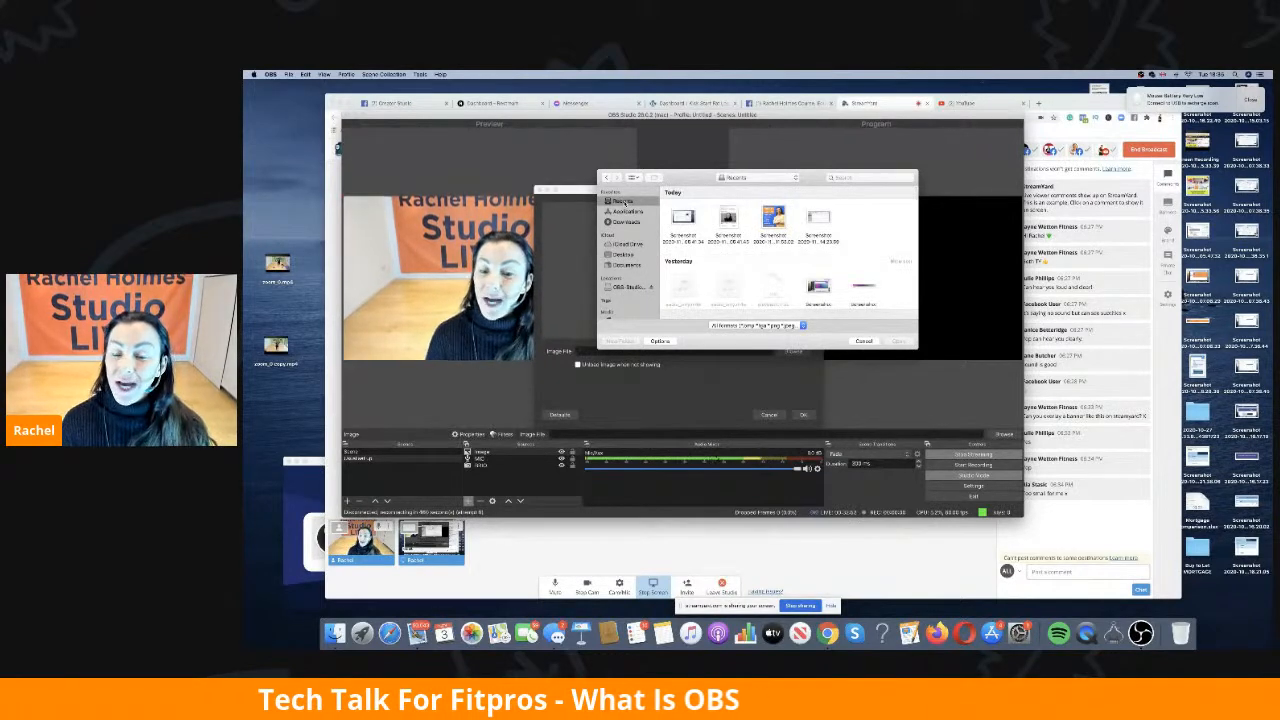
click(773, 218)
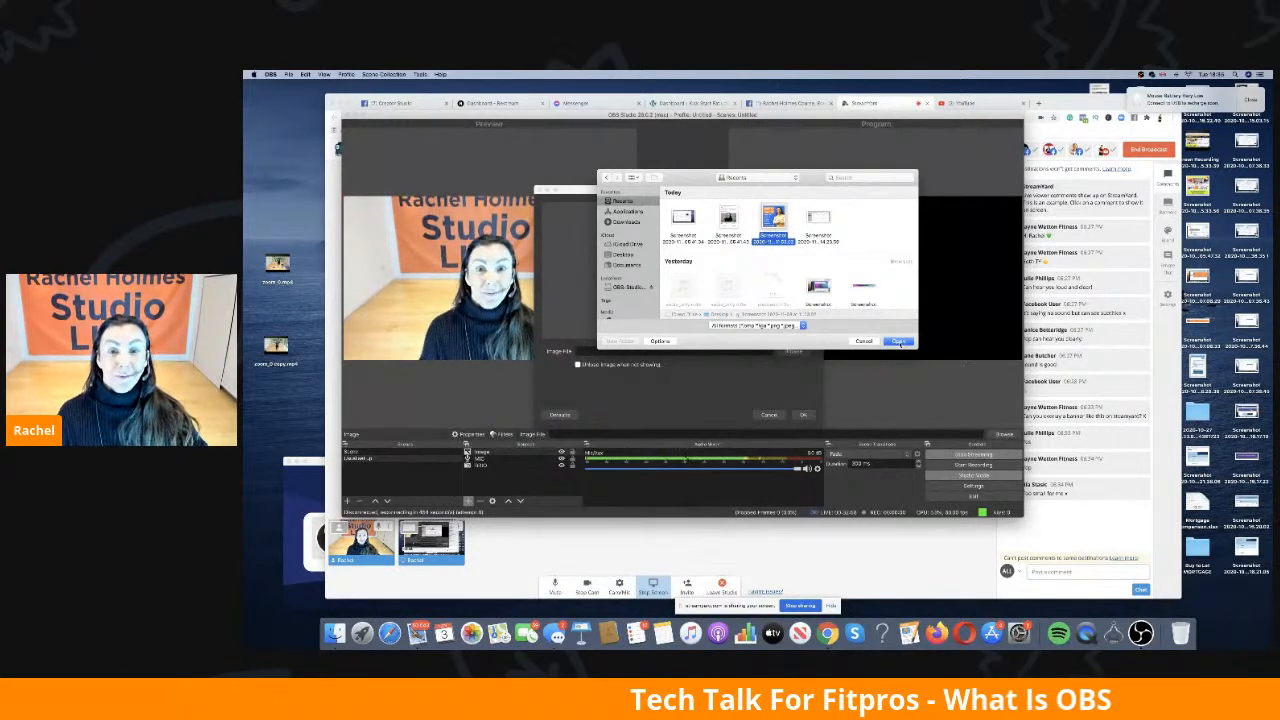
click(898, 341)
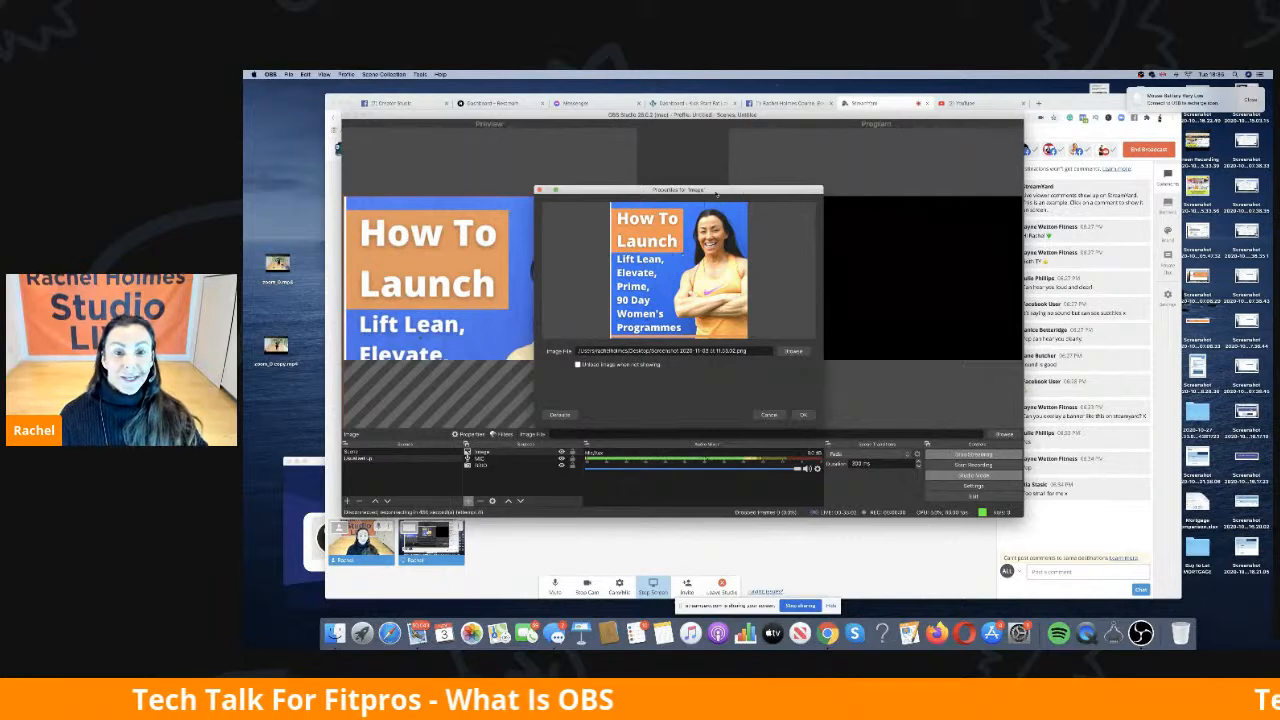
drag(729, 193, 842, 211)
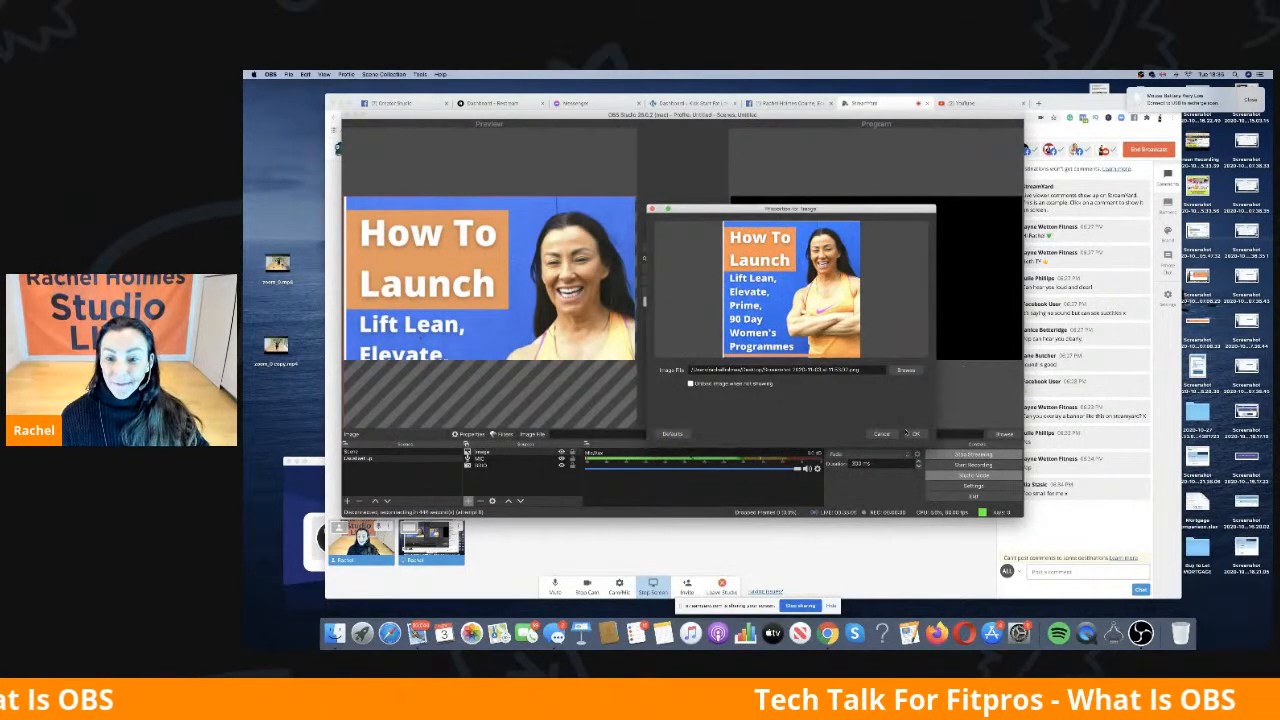
click(916, 436)
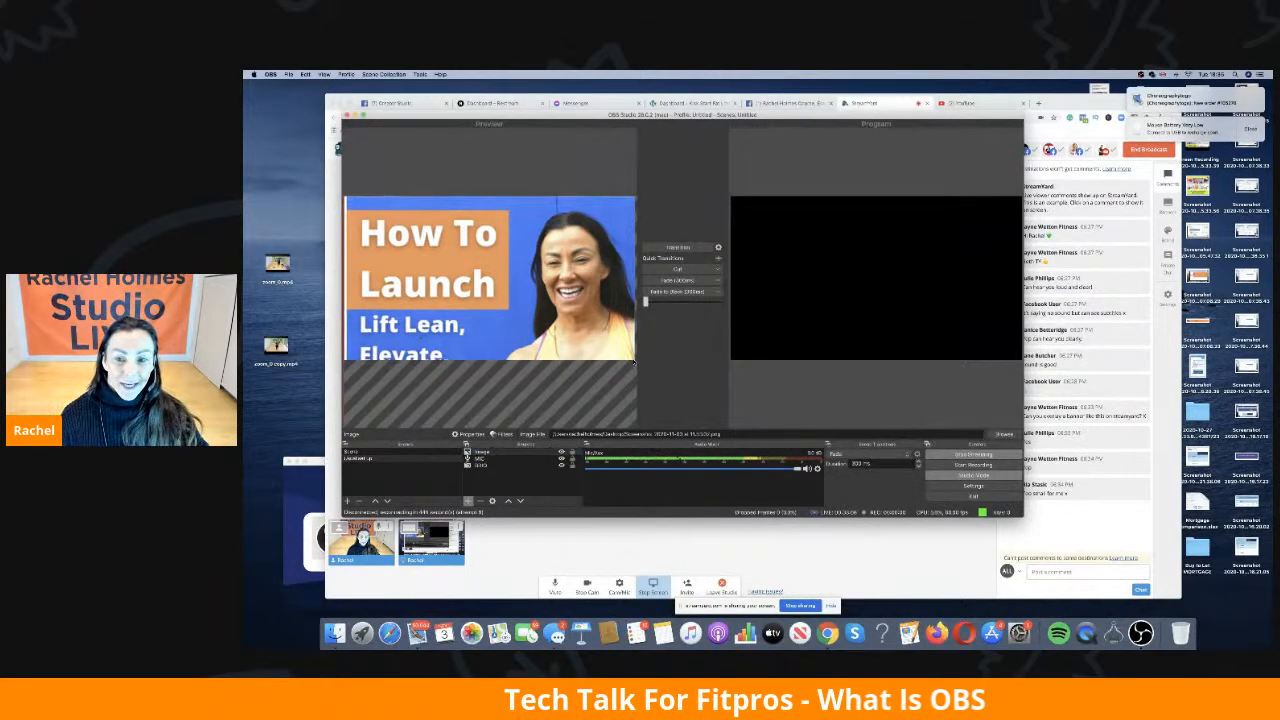
Step: Shrink the "How To Launch" image into the lower-left corner of the camera picture and transition the preview to the program output
drag(634, 361, 662, 384)
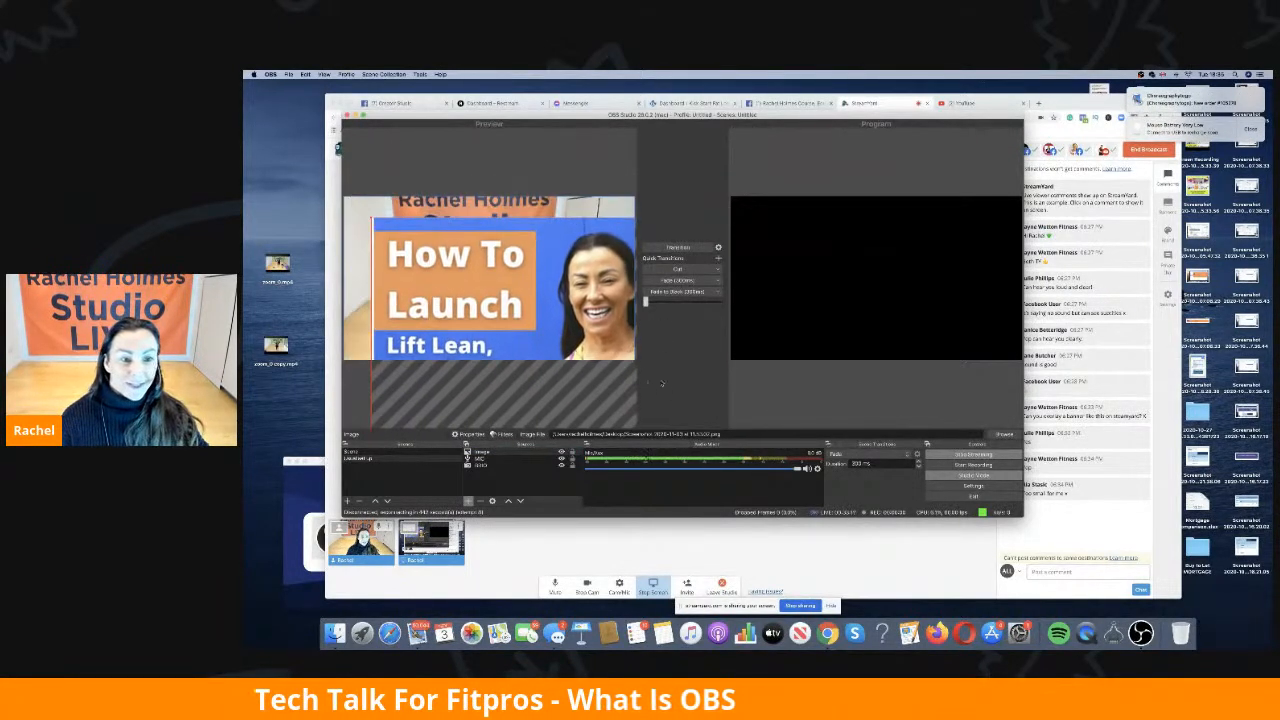
mouse_move(370, 218)
mouse_down()
mouse_move(480, 340)
mouse_move(610, 407)
mouse_move(476, 228)
mouse_up()
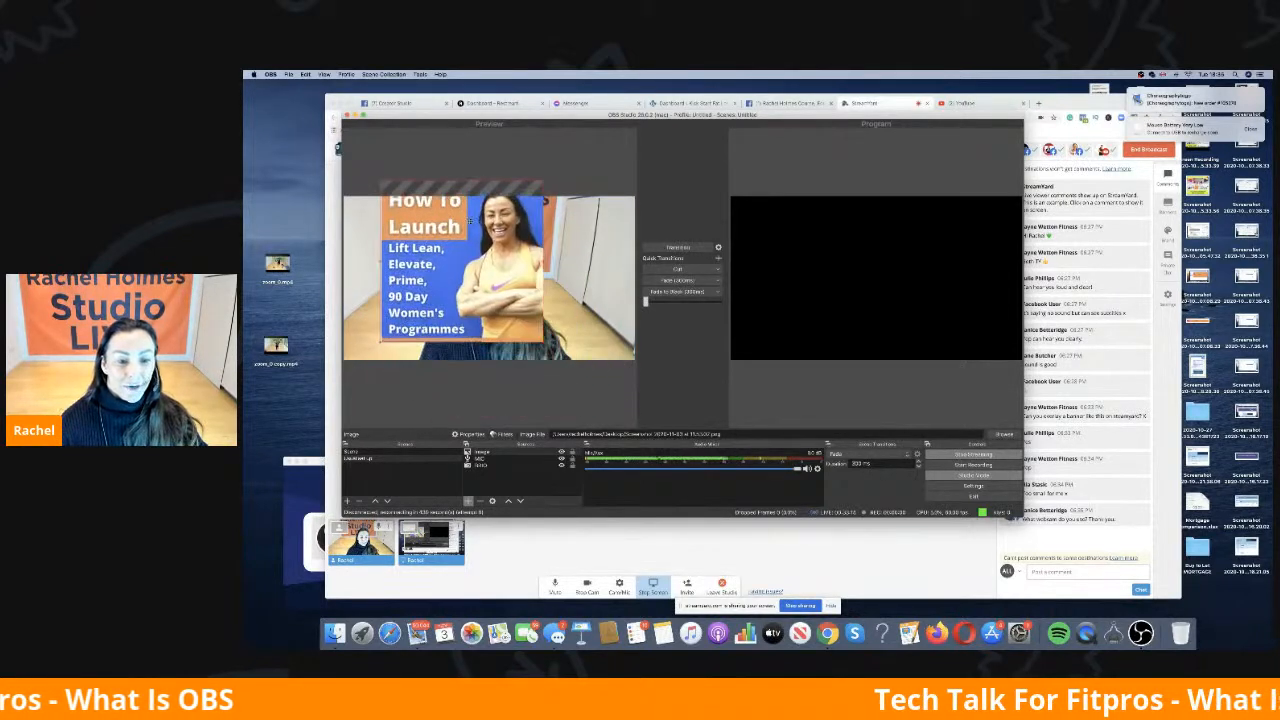
mouse_move(540, 348)
mouse_down()
mouse_move(502, 320)
mouse_move(537, 352)
mouse_up()
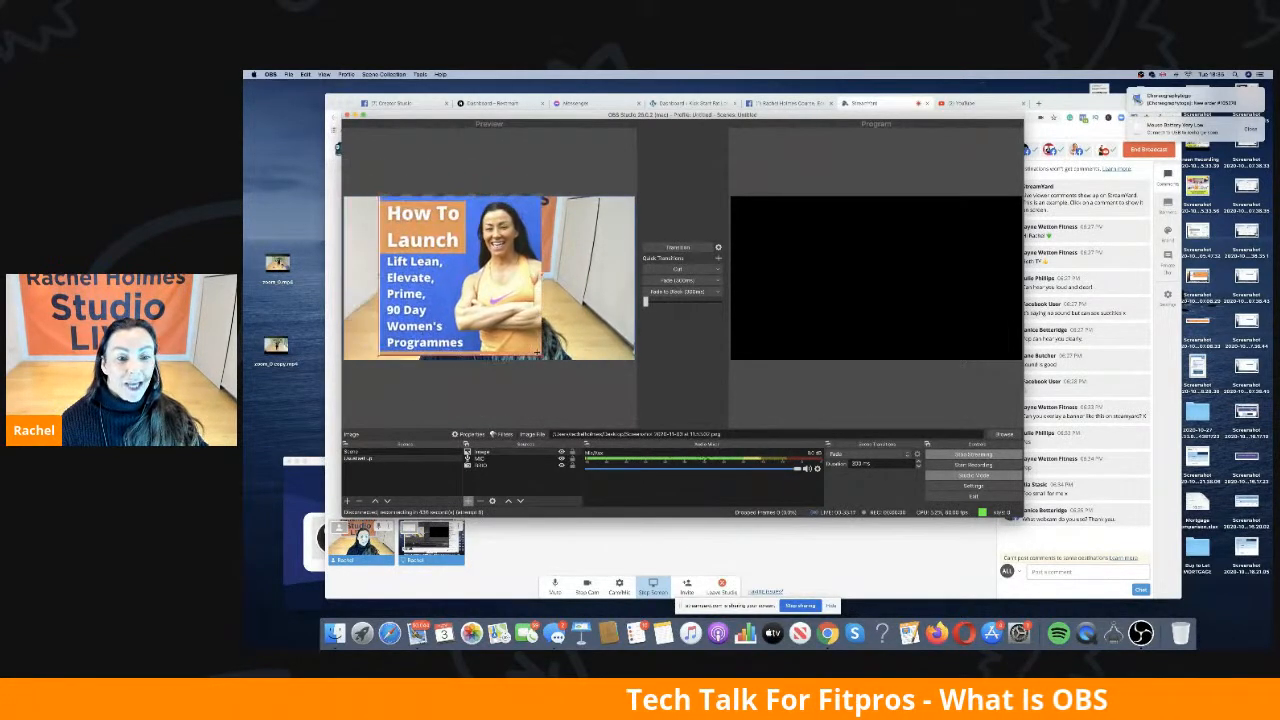
drag(479, 301, 388, 268)
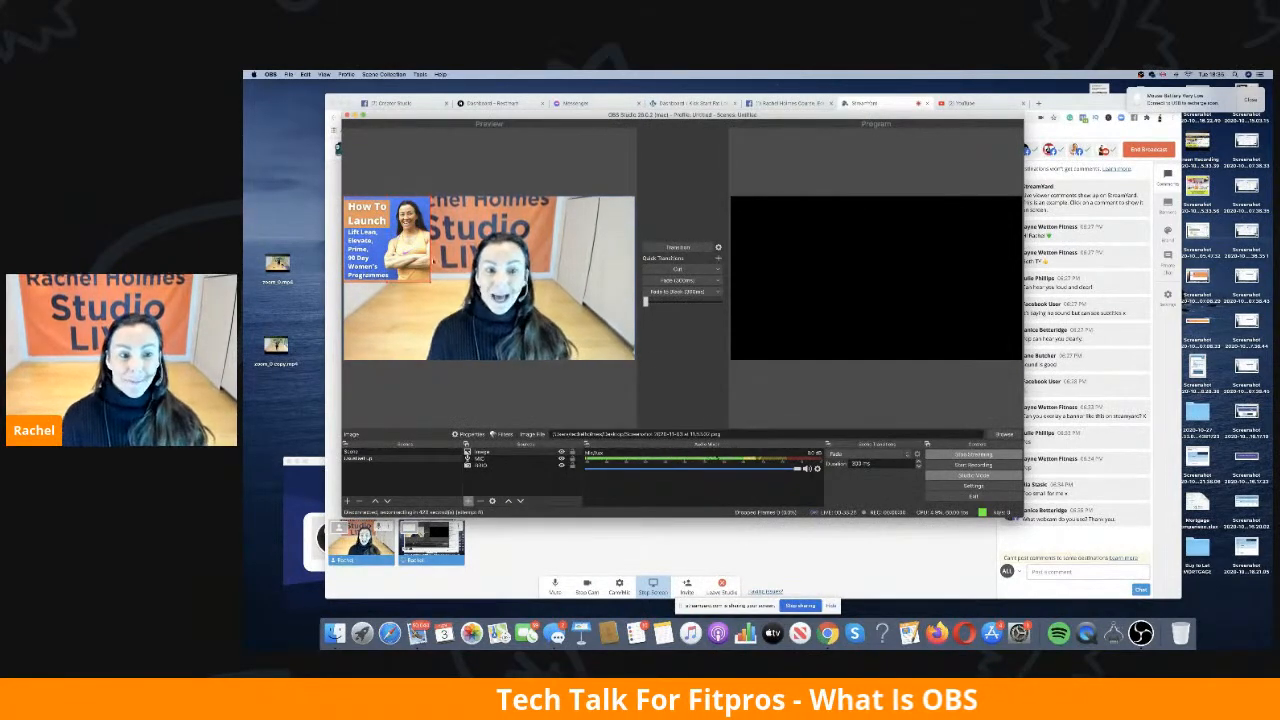
drag(429, 281, 378, 331)
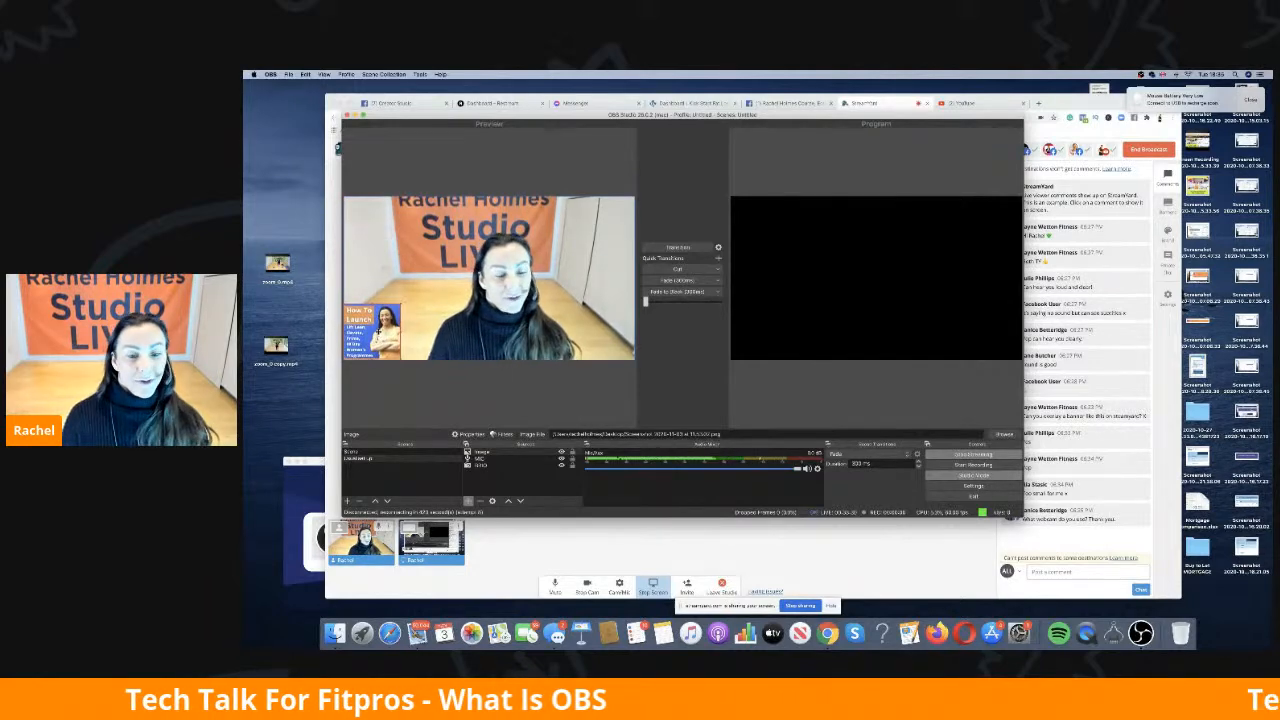
click(678, 247)
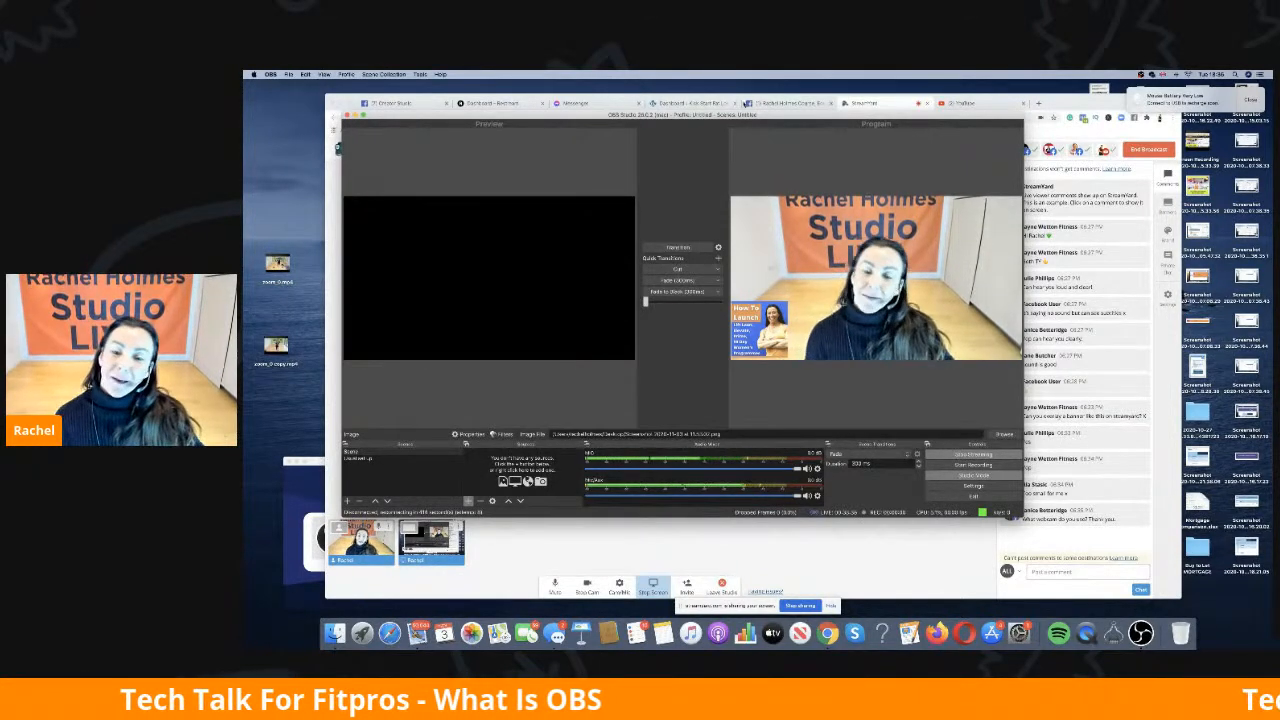
Step: Switch to Facebook in Chrome and open Creator Studio from the page named after the account owner
click(799, 103)
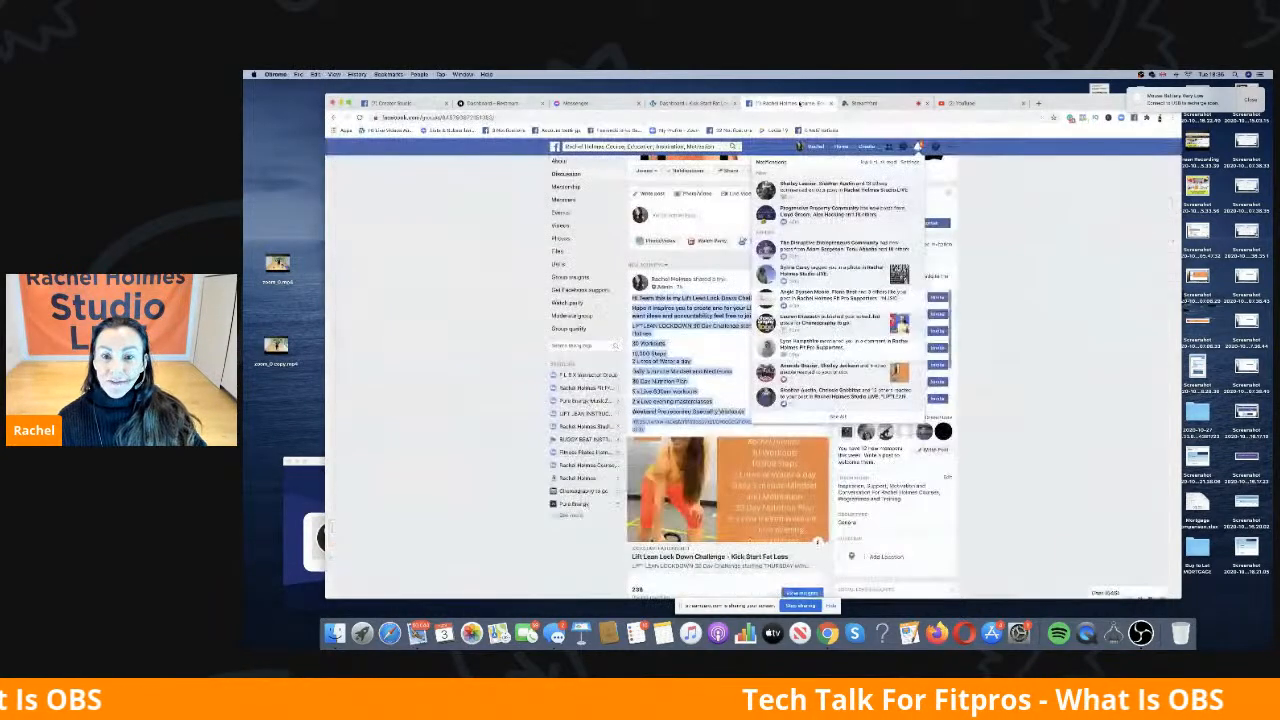
click(948, 148)
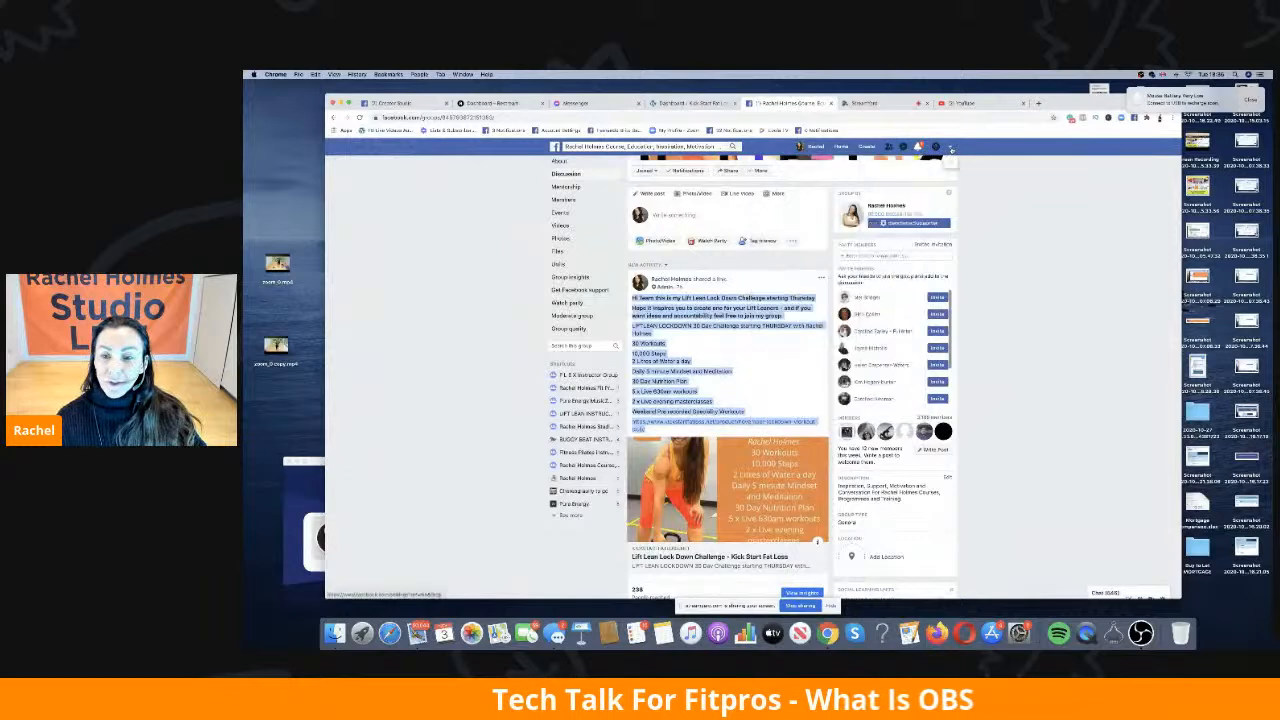
click(907, 213)
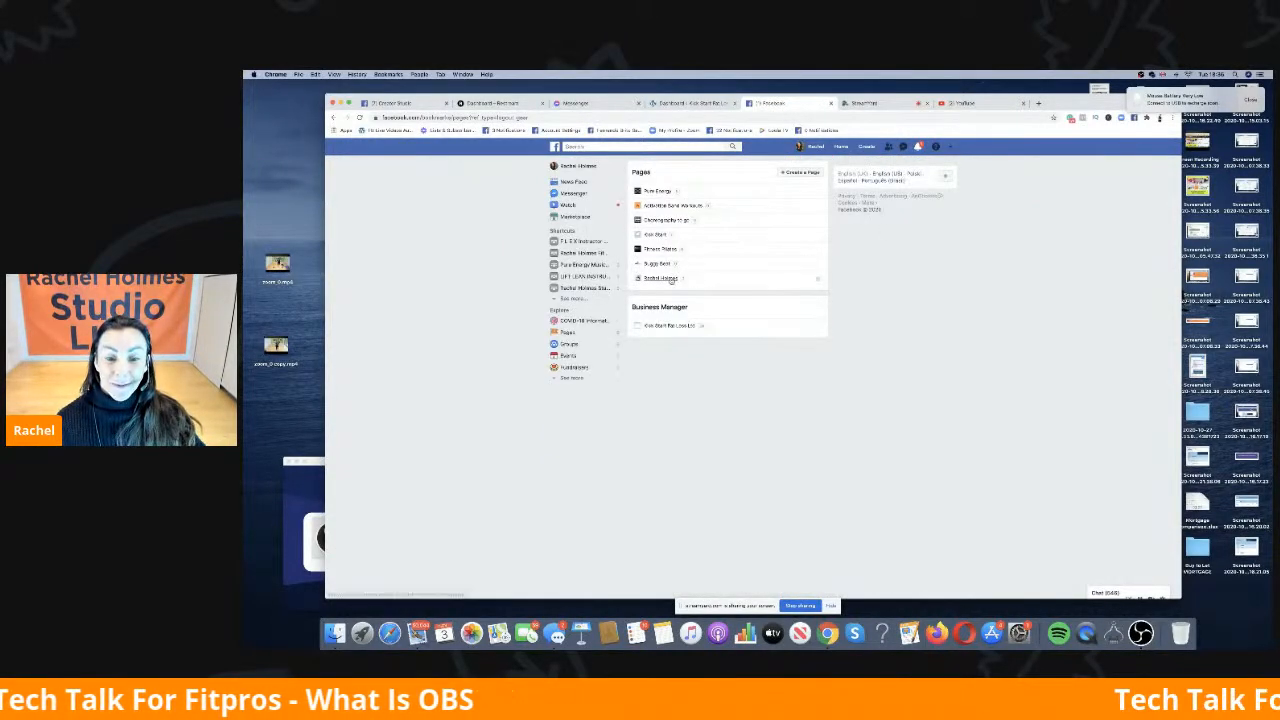
click(671, 280)
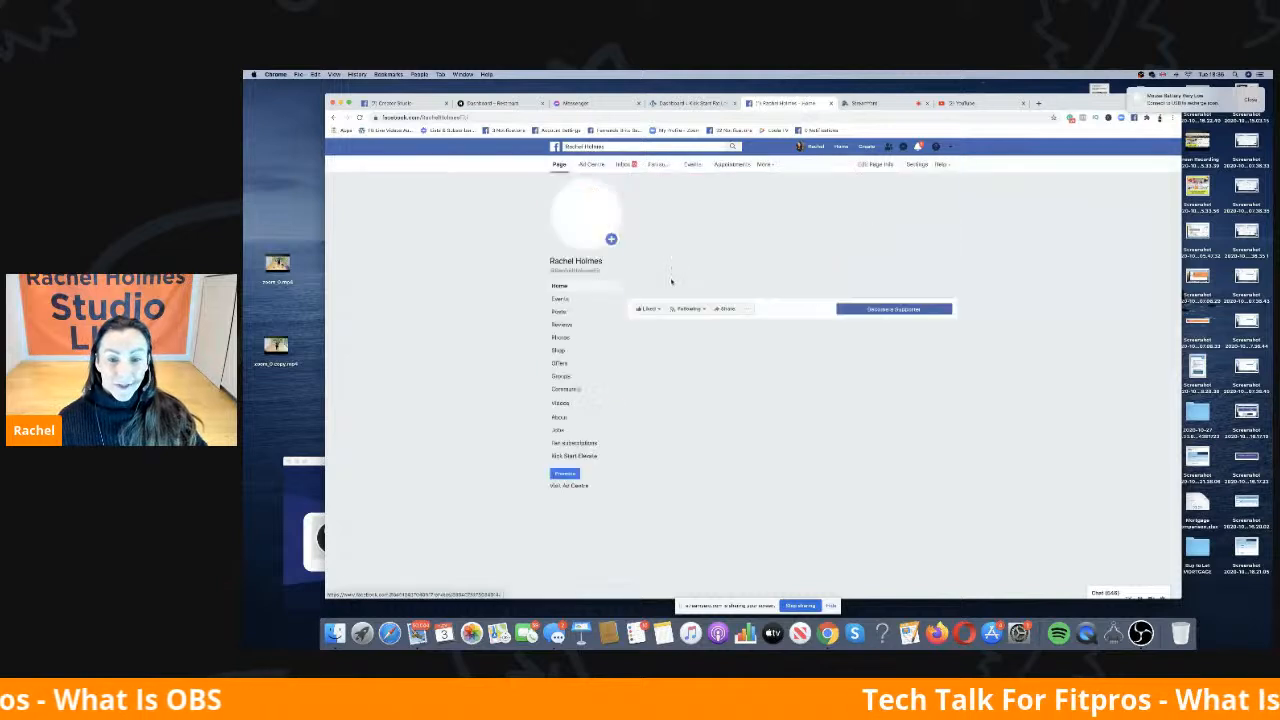
click(776, 165)
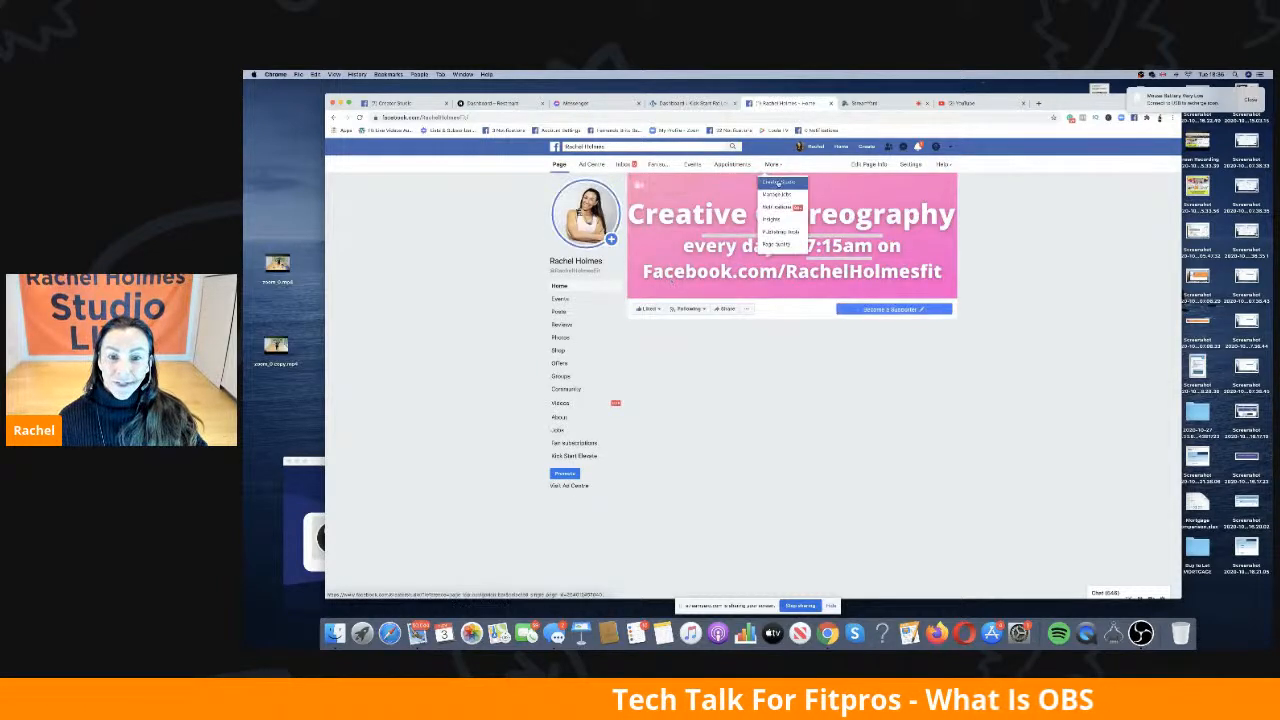
click(778, 183)
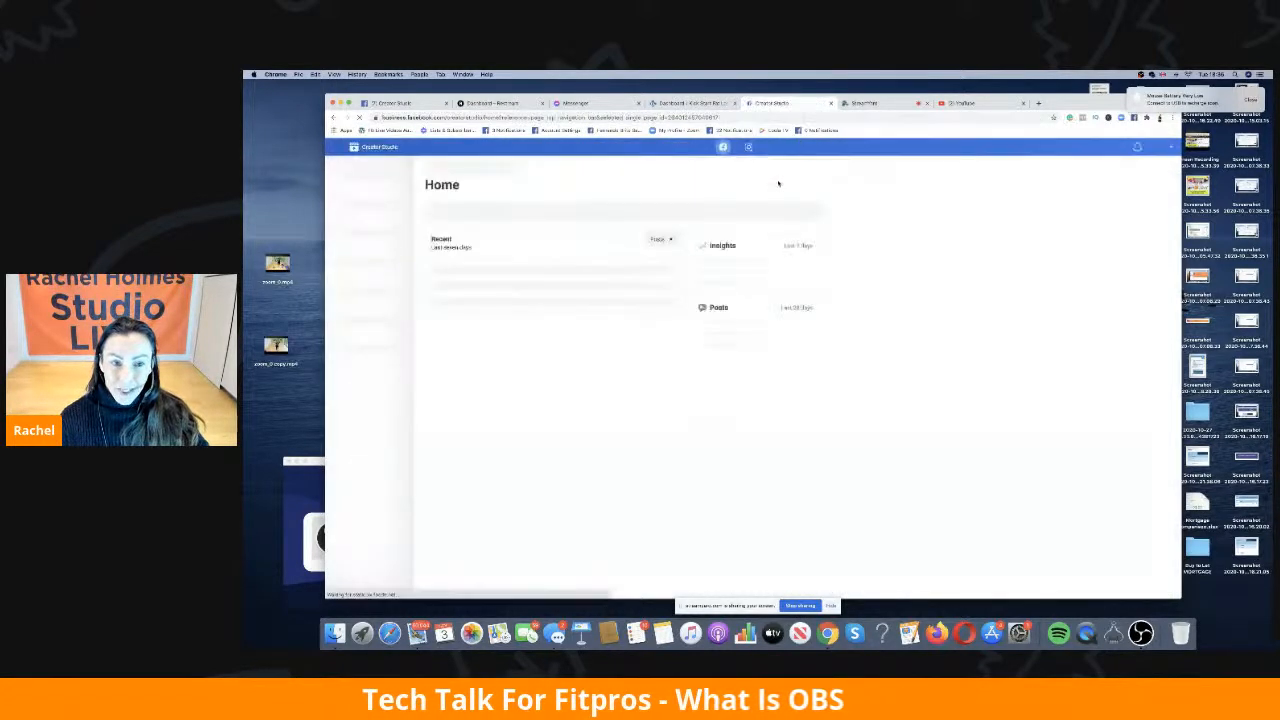
Step: Open the Facebook Live Producer from the Creator Studio home page and copy its persistent stream key
click(804, 211)
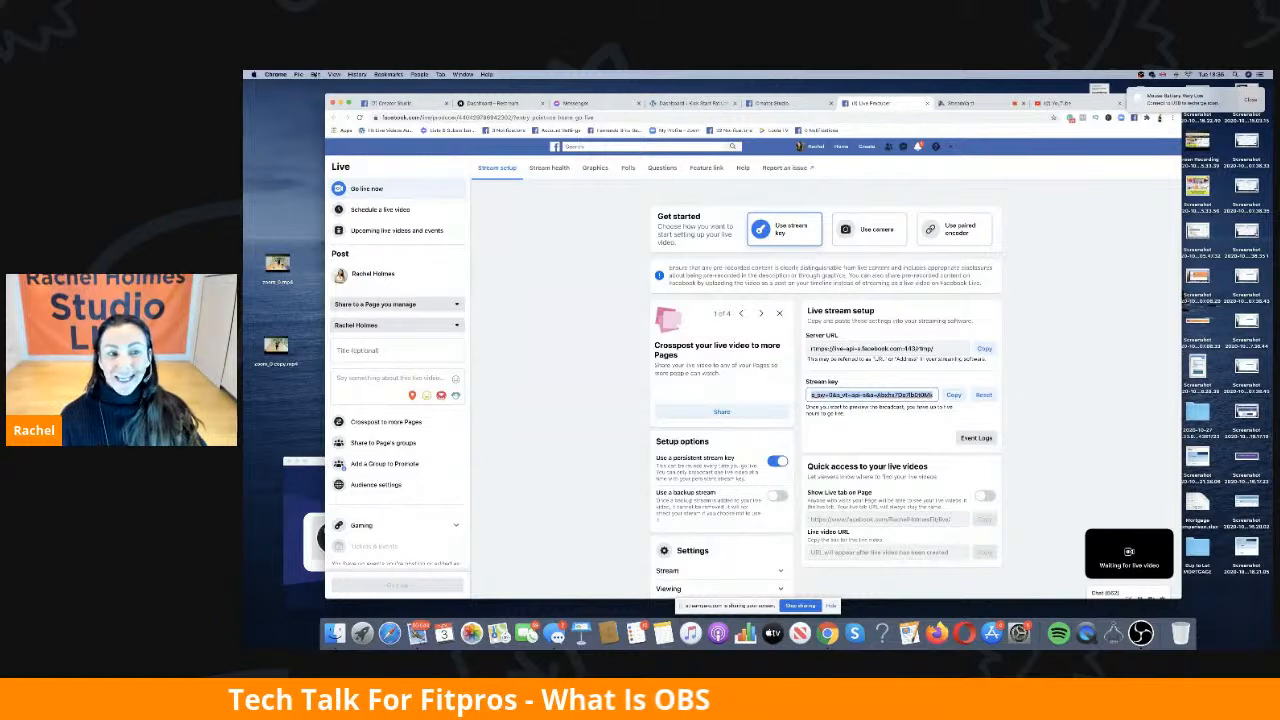
click(315, 74)
click(322, 111)
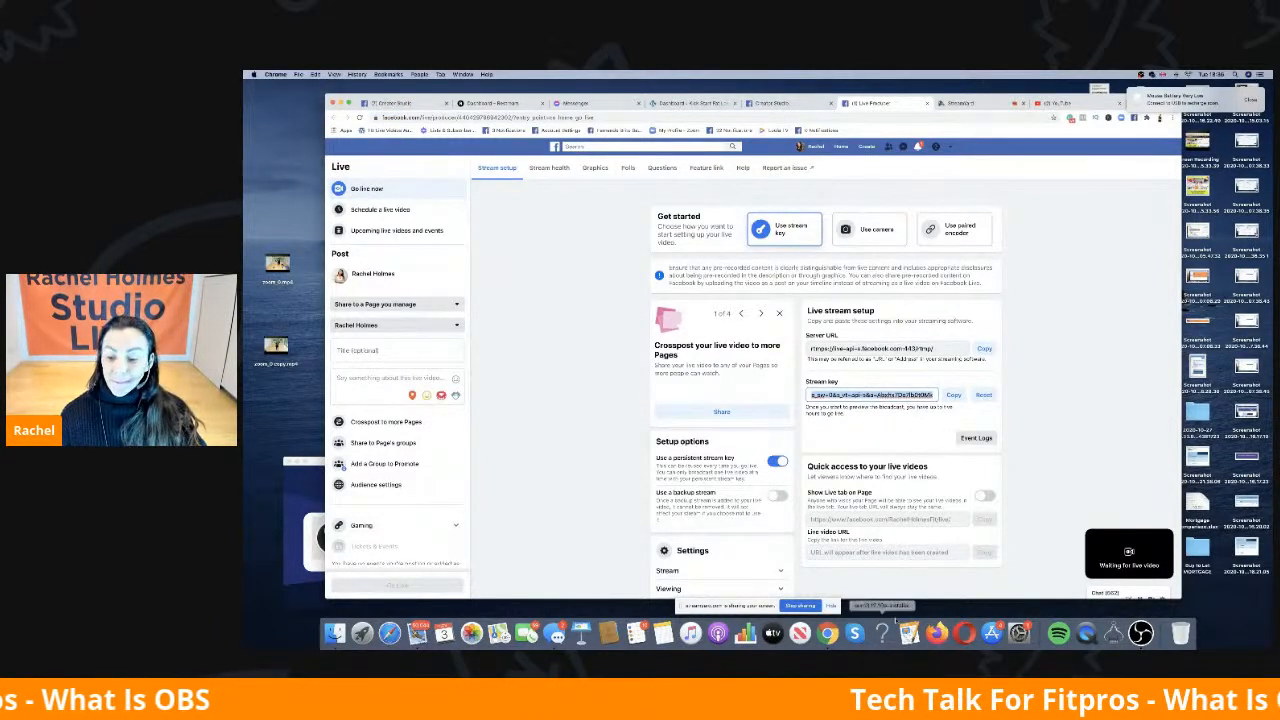
Step: Switch to OBS, check the service, server and stream key fields in the Stream settings, and stop the active stream
click(1141, 633)
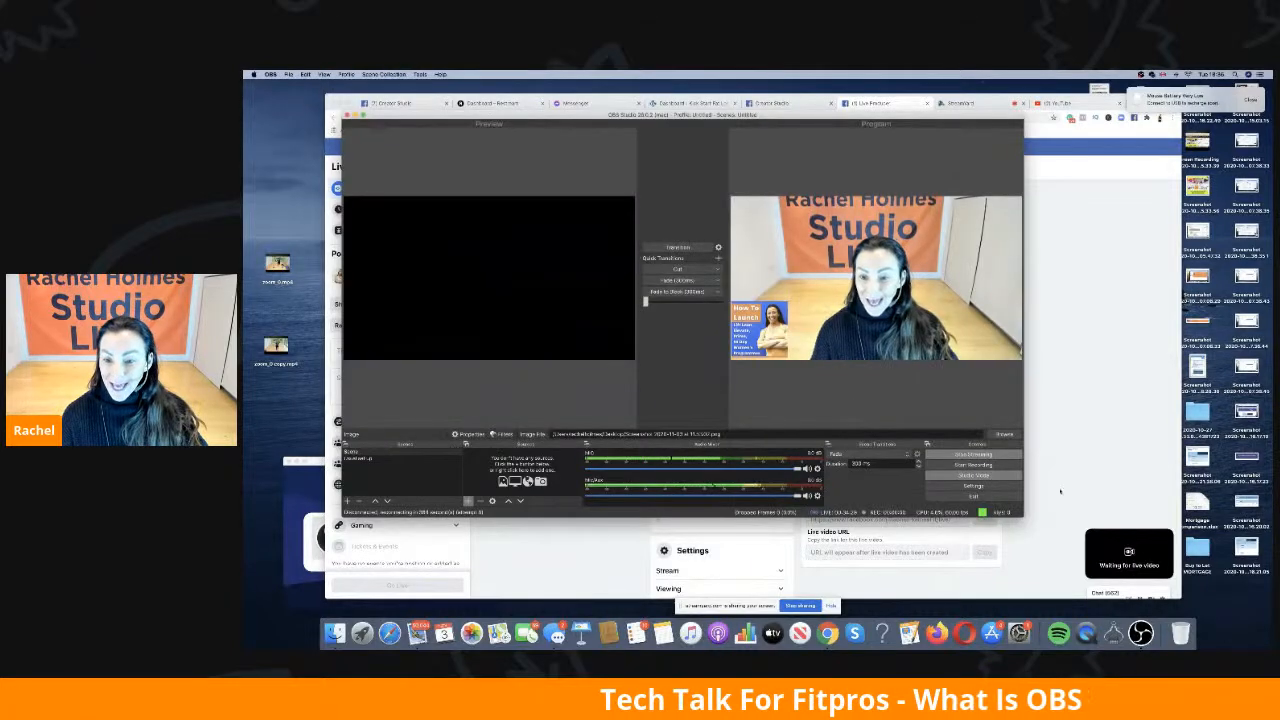
click(975, 486)
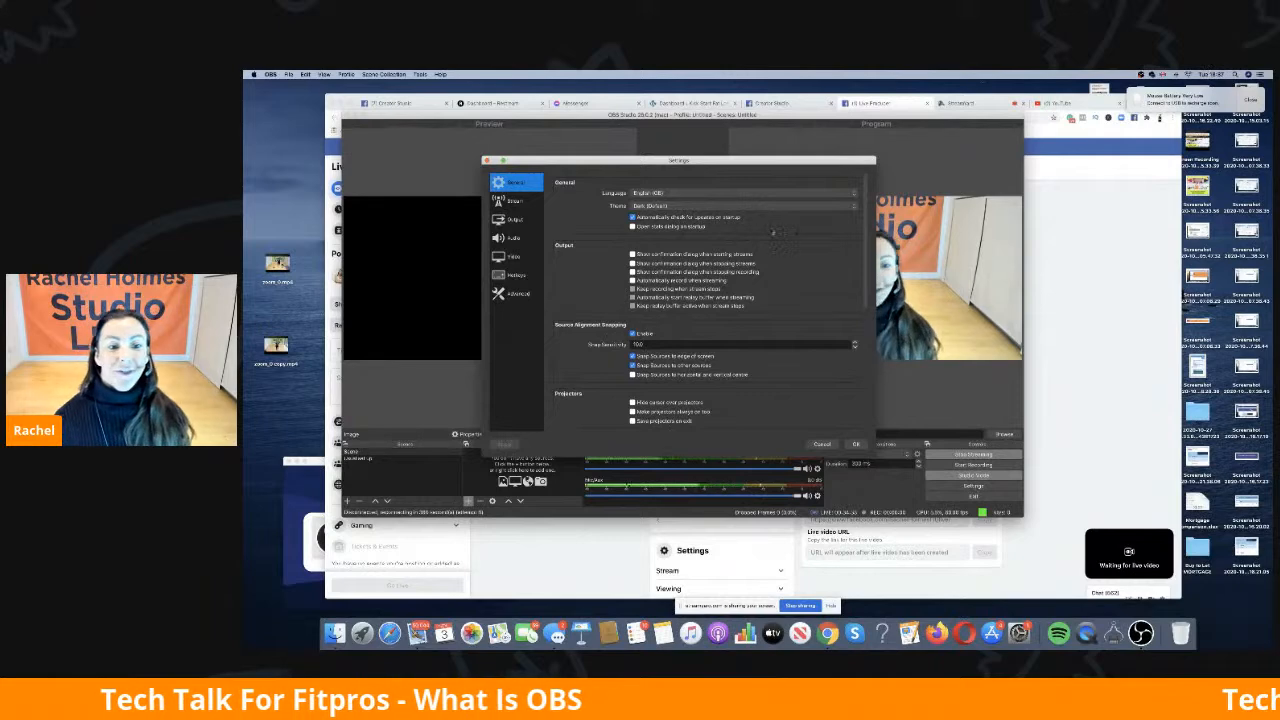
click(514, 201)
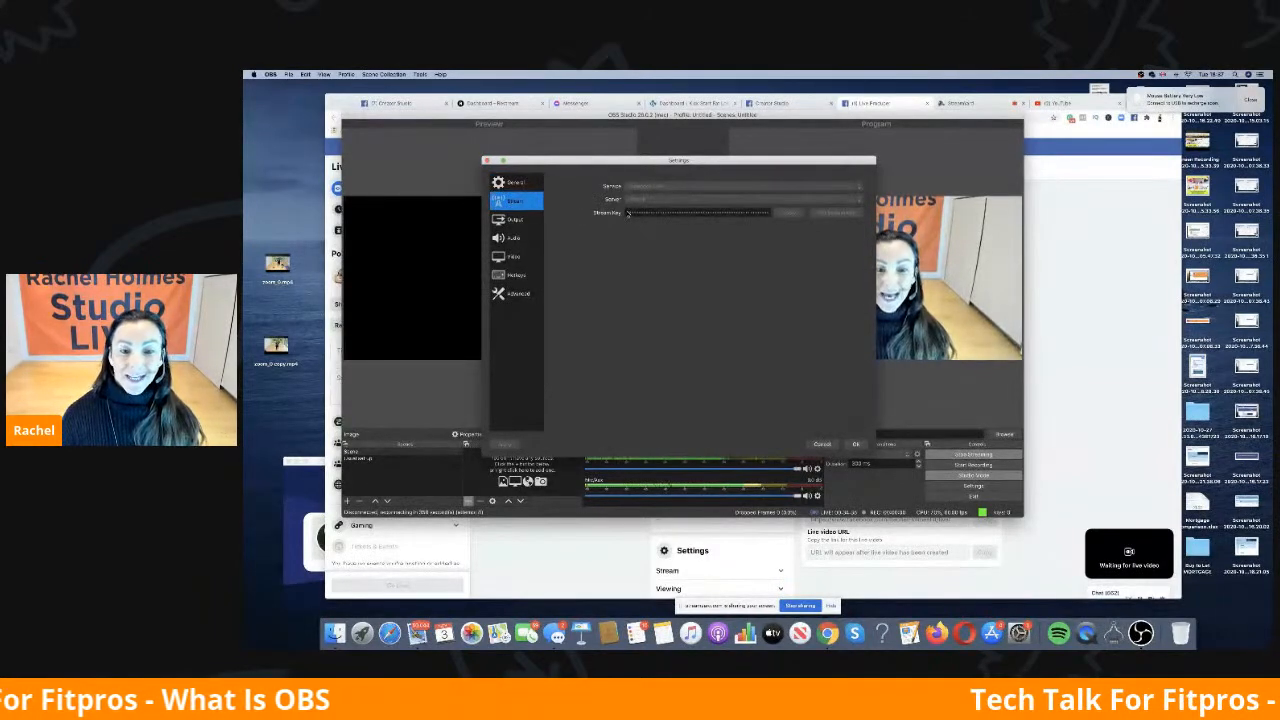
click(855, 444)
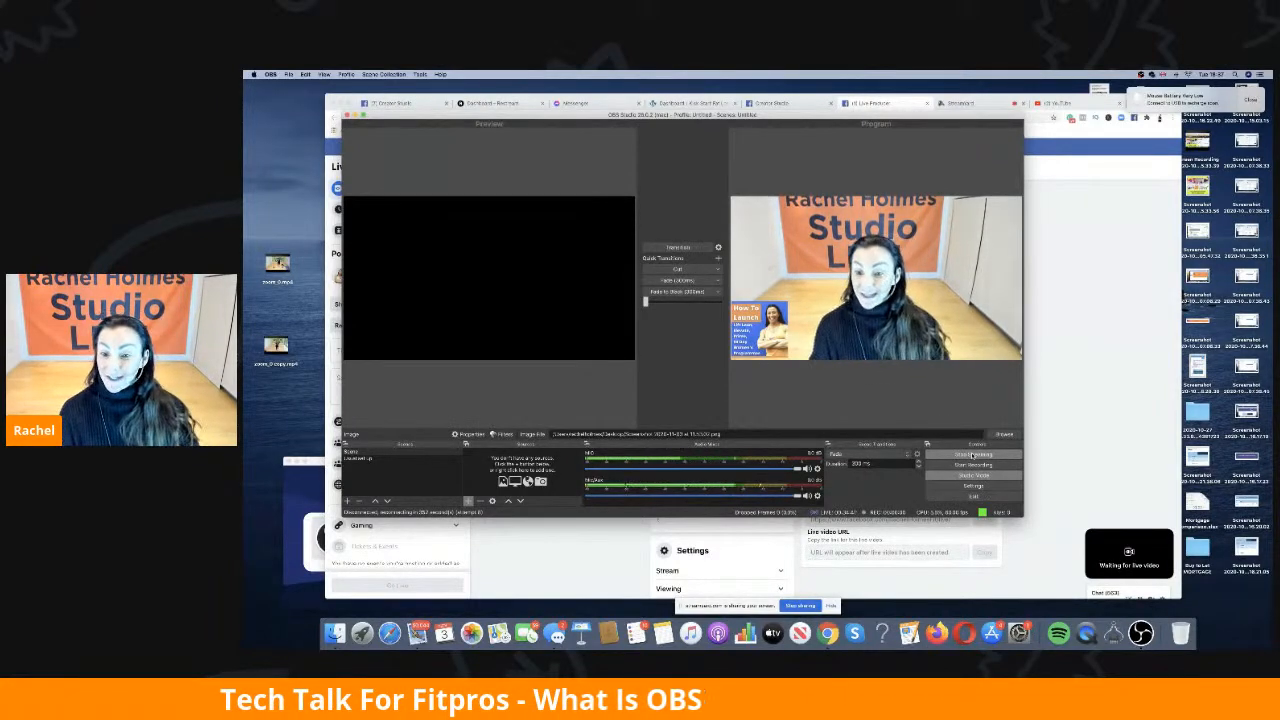
click(972, 455)
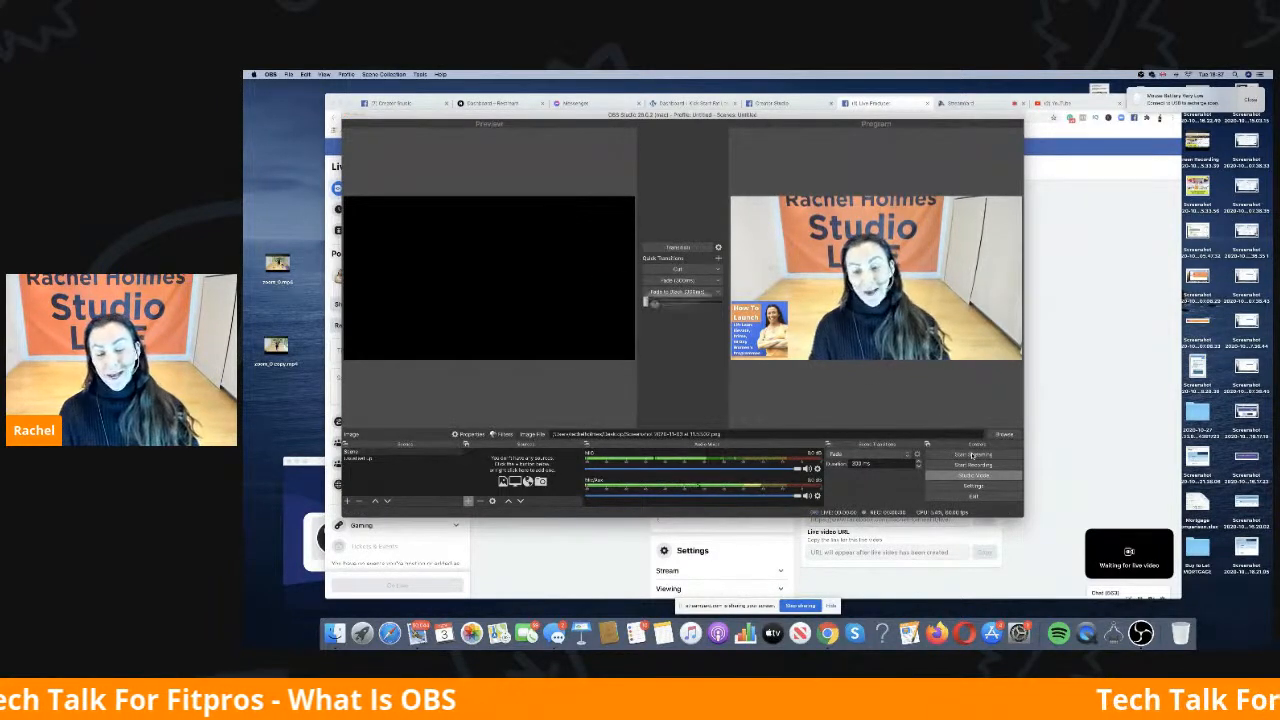
click(739, 325)
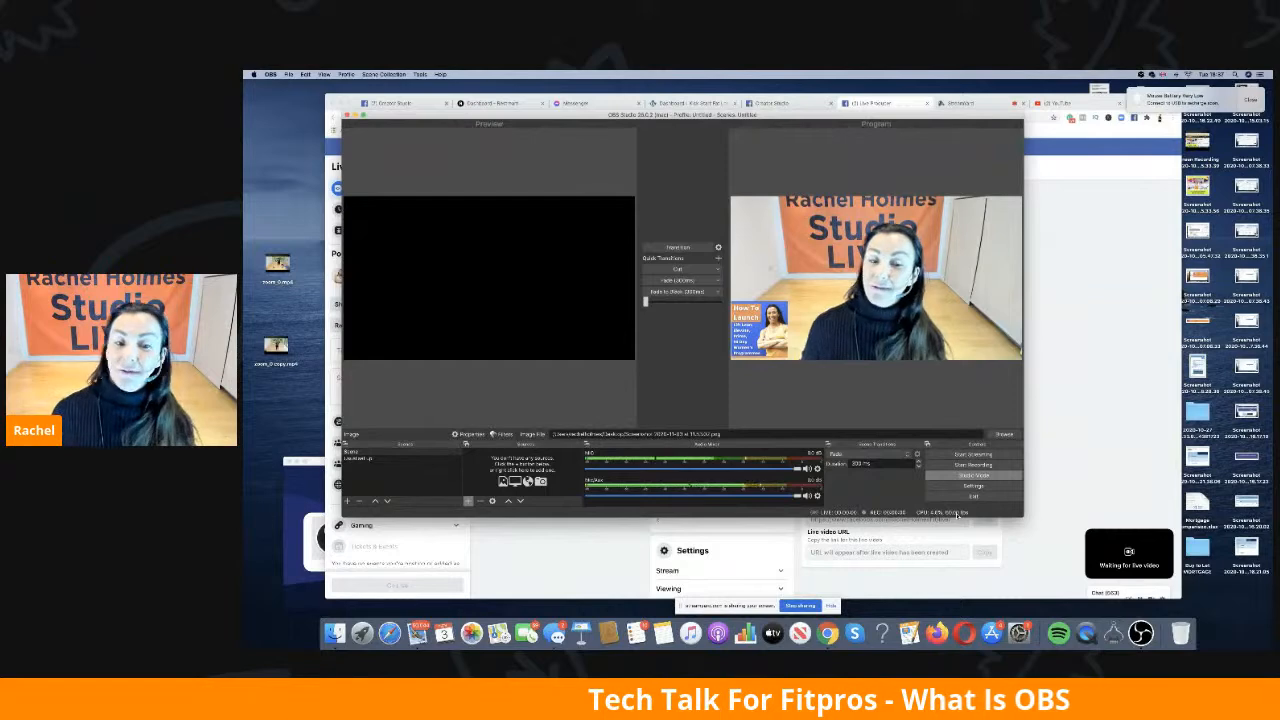
Step: Switch to Chrome and look over the StreamYard studio and the Restream destinations dashboard
click(1148, 337)
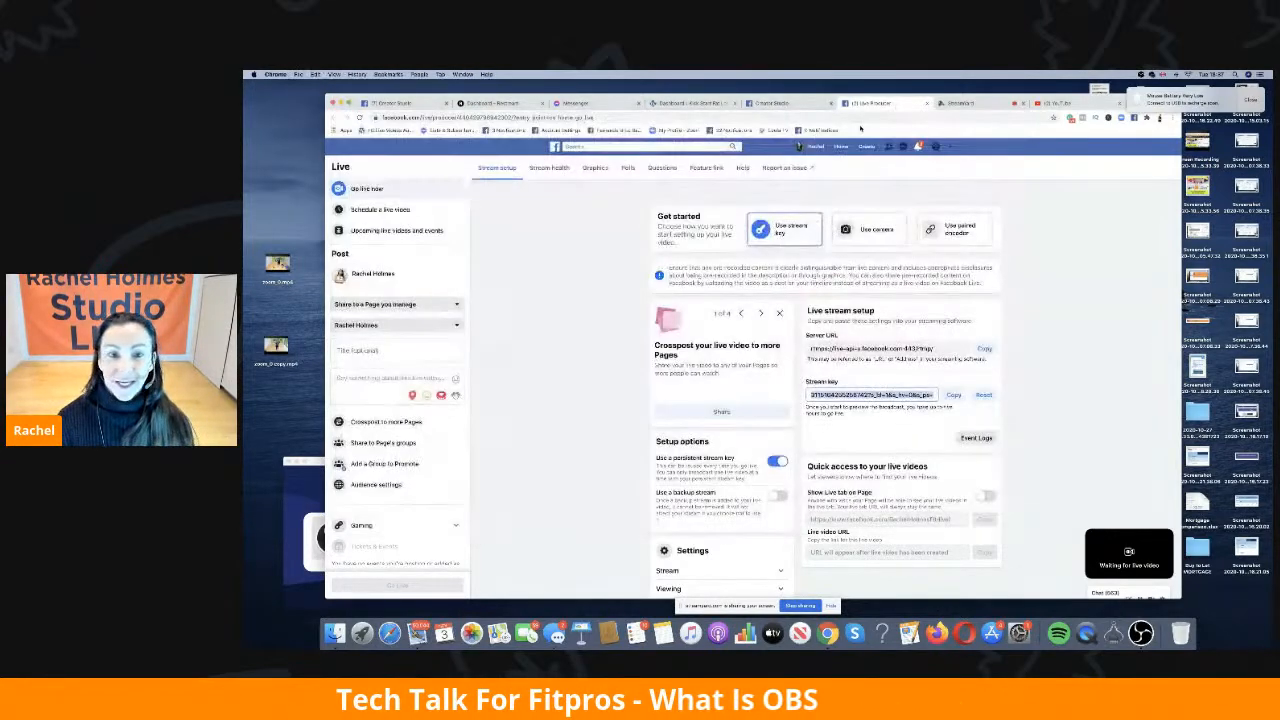
click(961, 104)
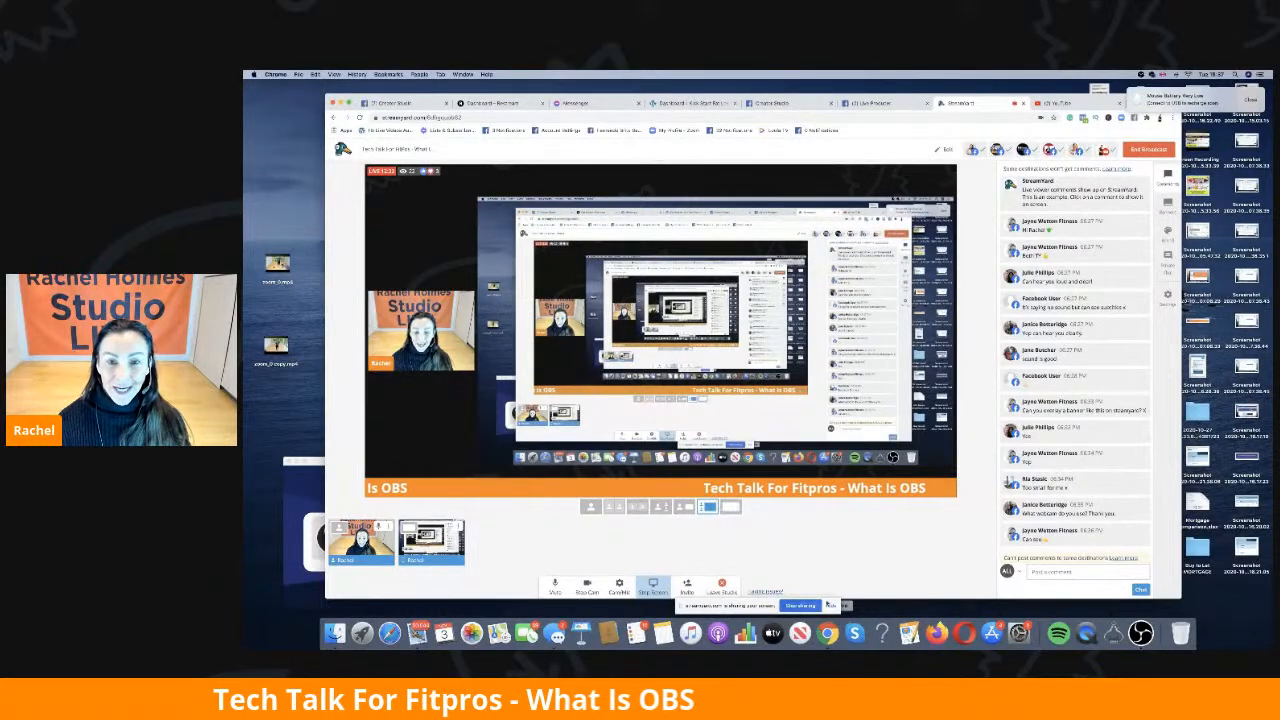
click(495, 103)
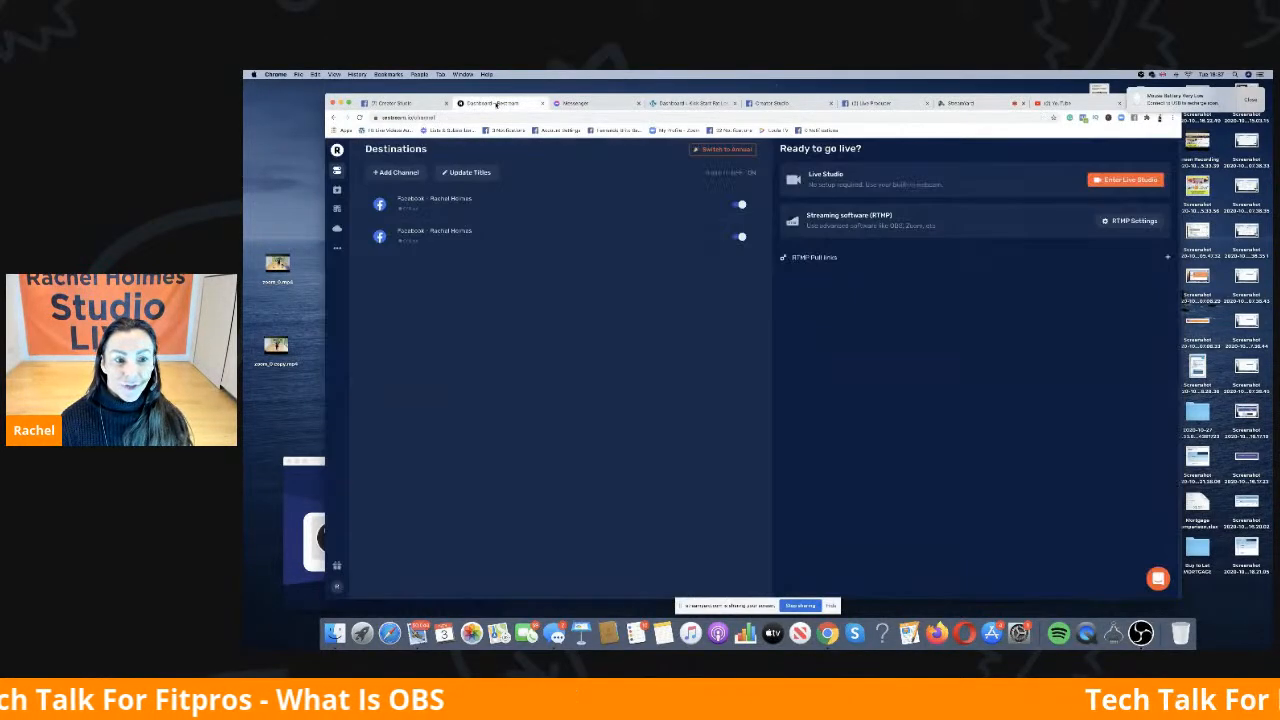
click(692, 103)
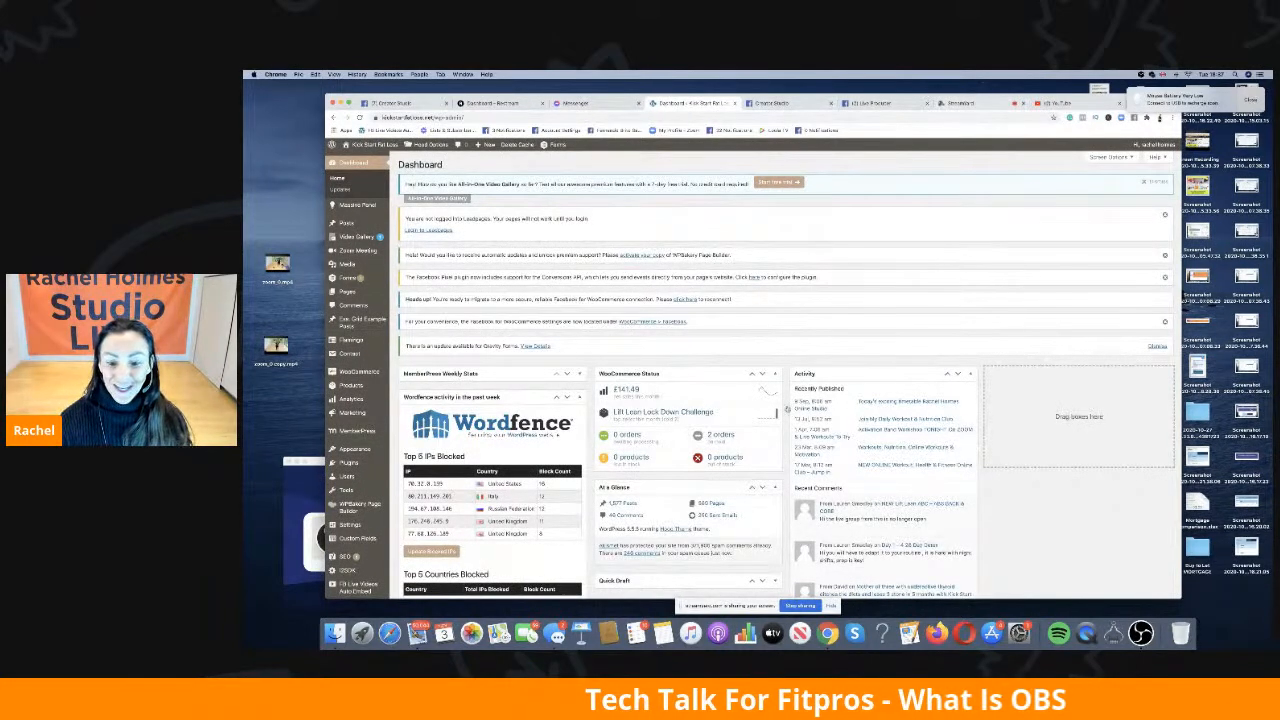
Step: Compare the OBS Studio preview and program window with the StreamYard broadcast studio in Chrome, finishing on StreamYard
click(965, 104)
click(880, 104)
click(1141, 632)
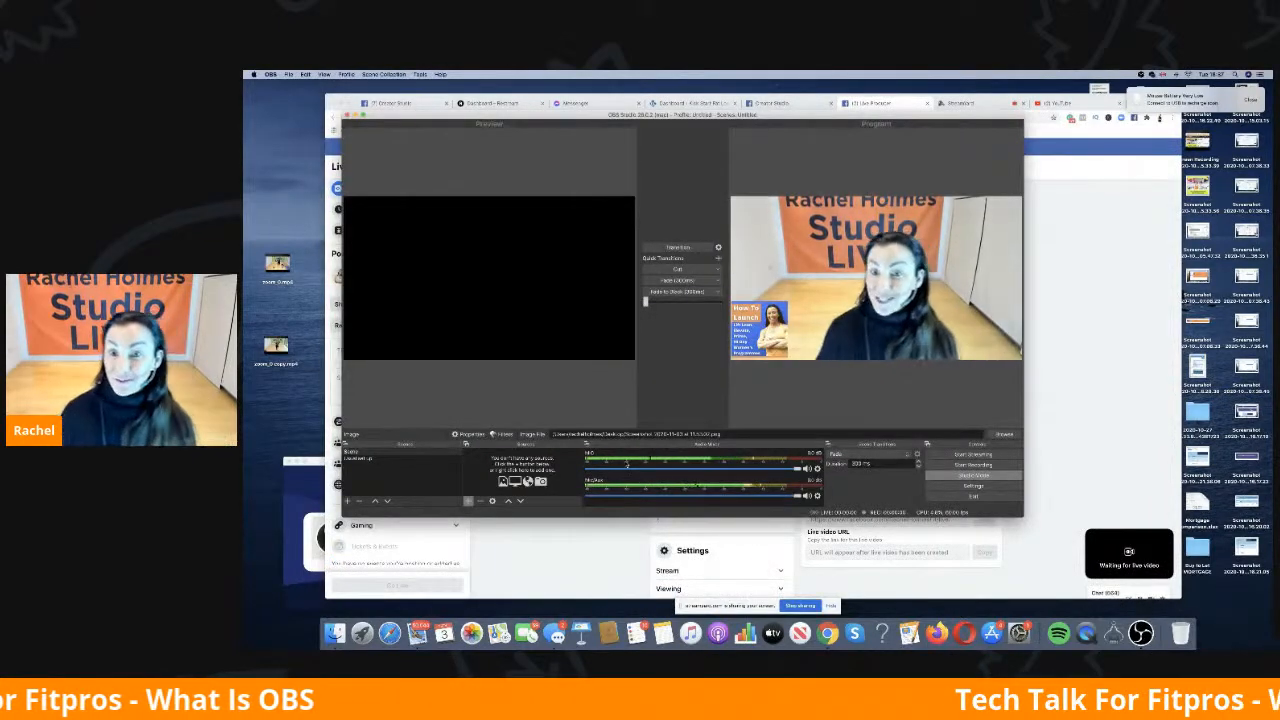
click(948, 104)
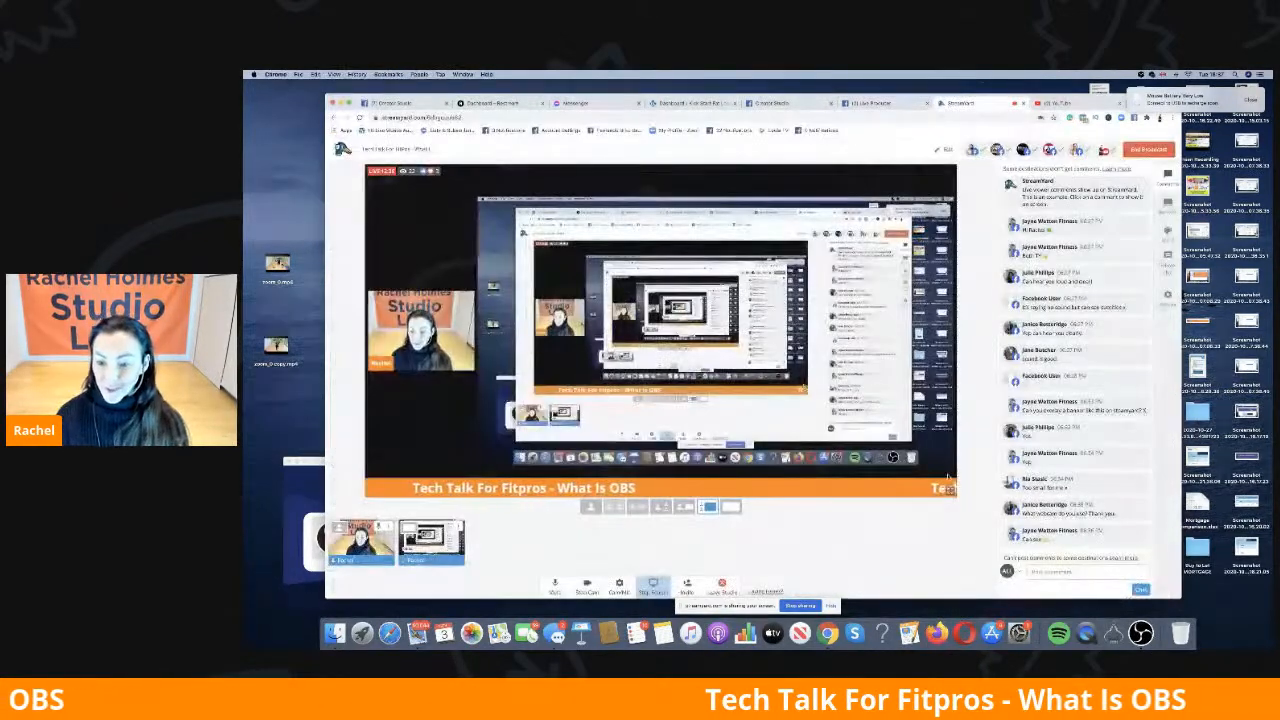
click(1141, 632)
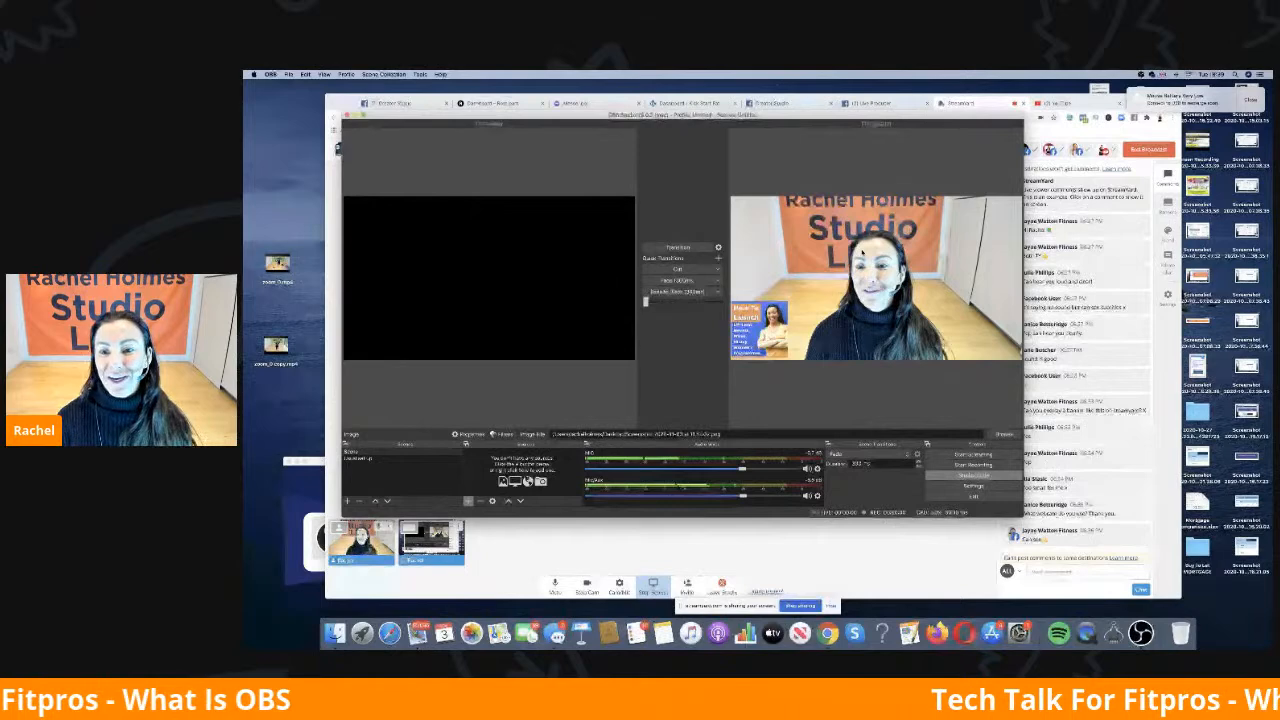
click(968, 104)
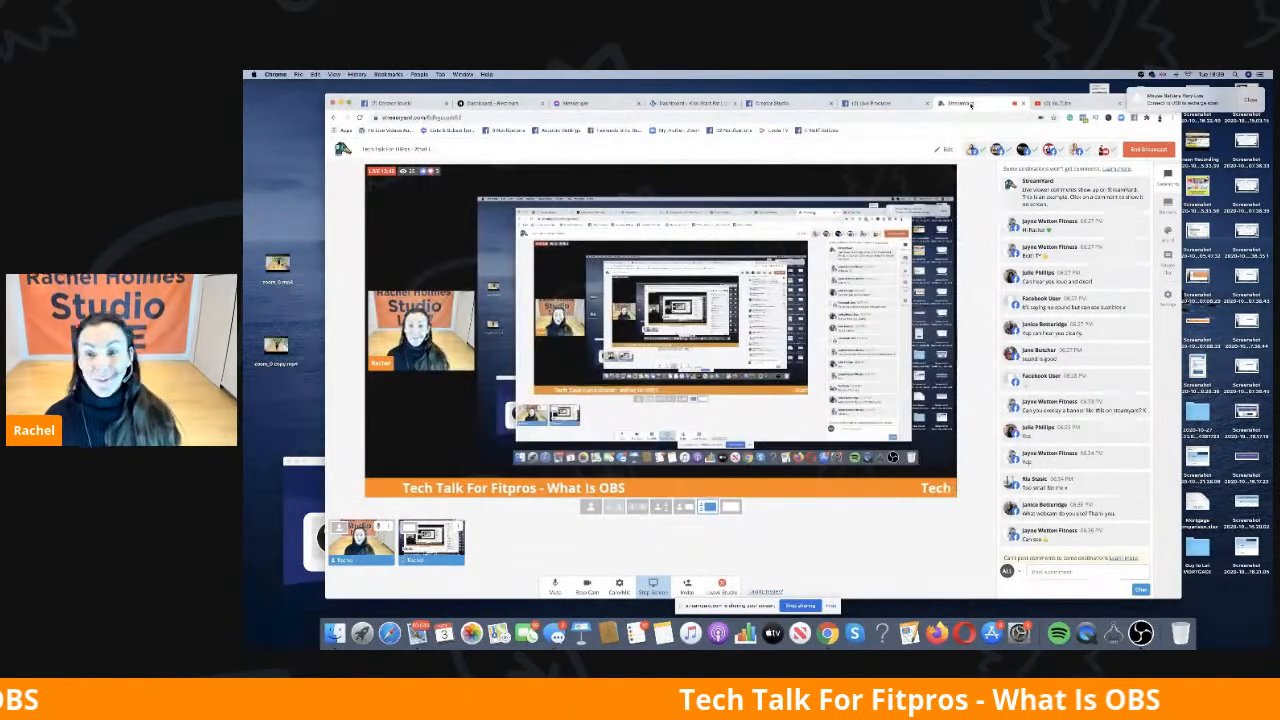